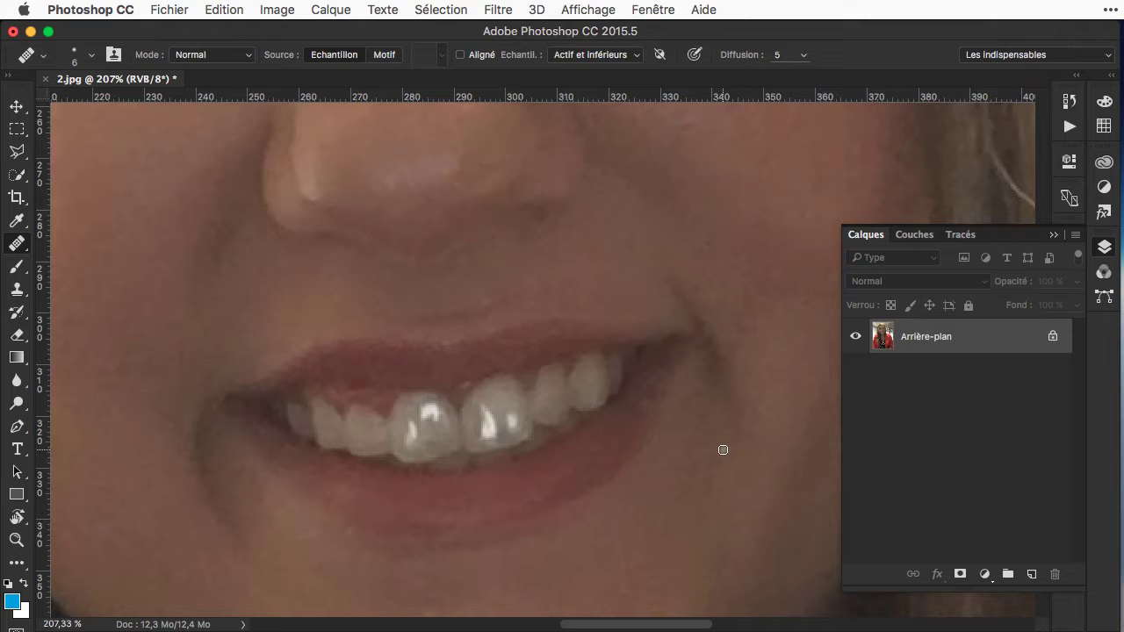
# Step: Select a rectangular area around the mouth and copy it onto a new layer
pyautogui.click(17, 130)
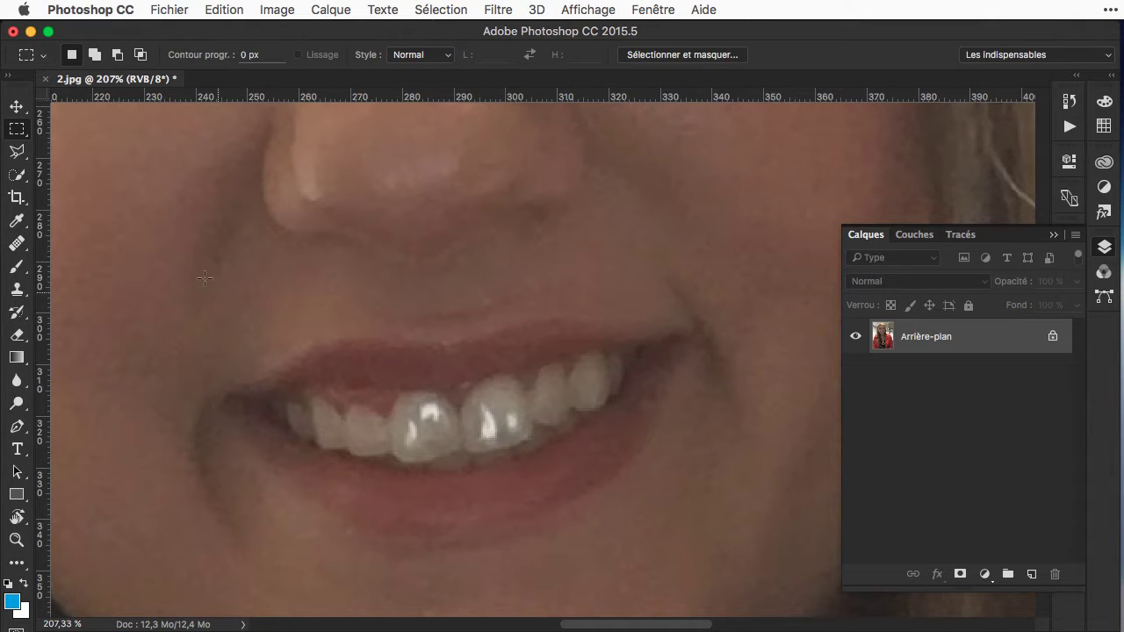
pyautogui.moveTo(161, 241); pyautogui.dragTo(727, 566)
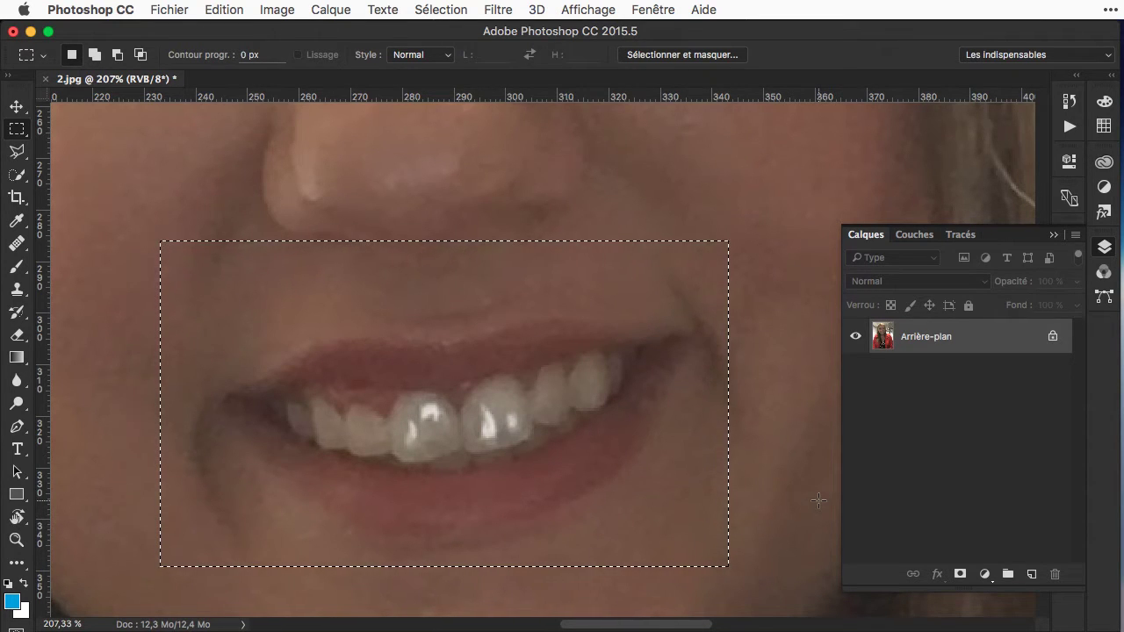
pyautogui.press('super+j')
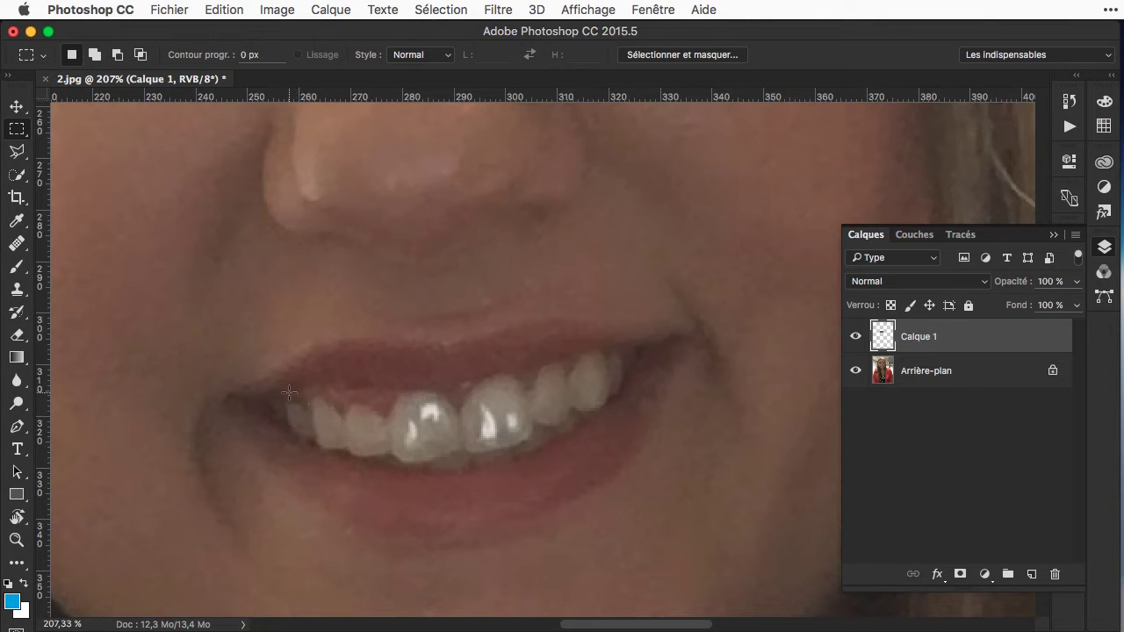
# Step: Retouch the bright reflections on both upper front teeth with the Healing Brush at size 8, sampling clean enamel nearby
pyautogui.click(16, 540)
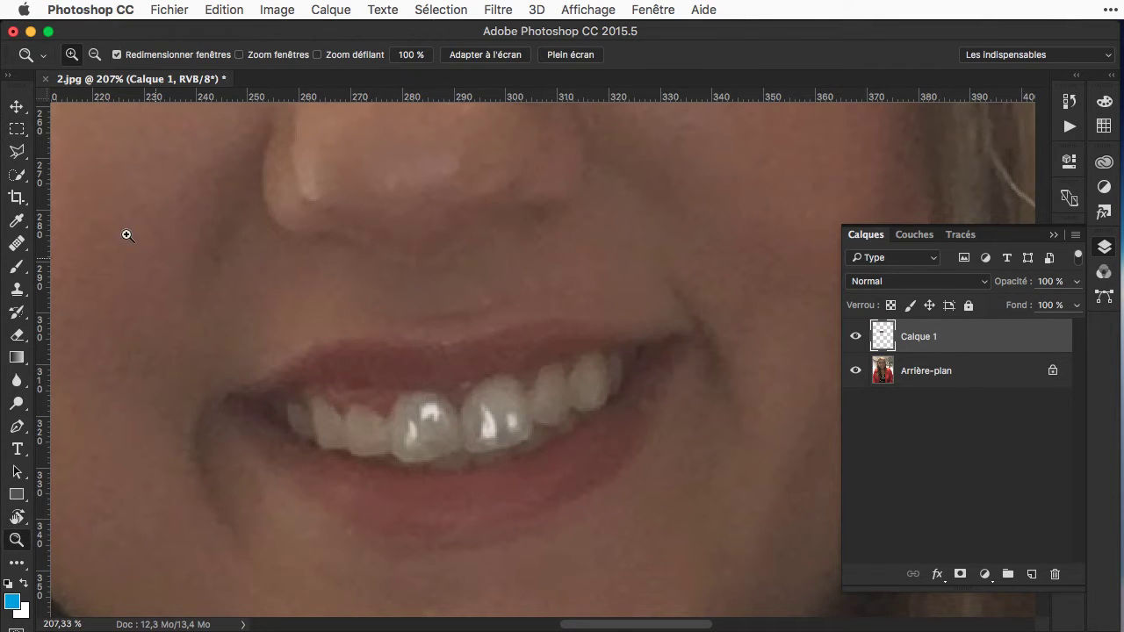
pyautogui.moveTo(127, 235); pyautogui.dragTo(751, 573)
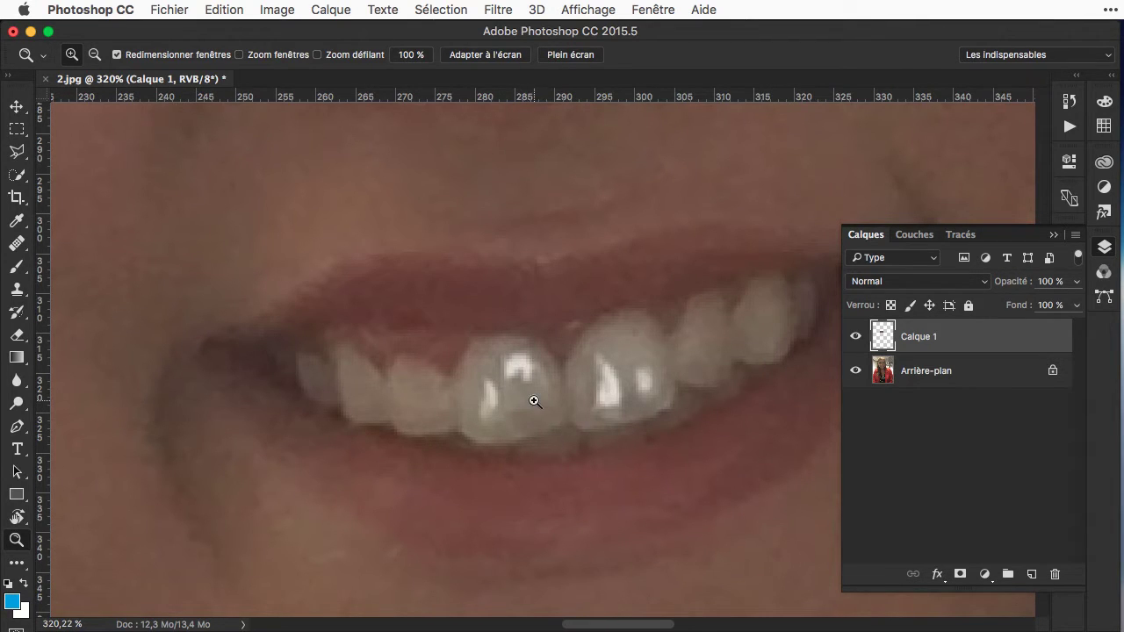
pyautogui.click(20, 243)
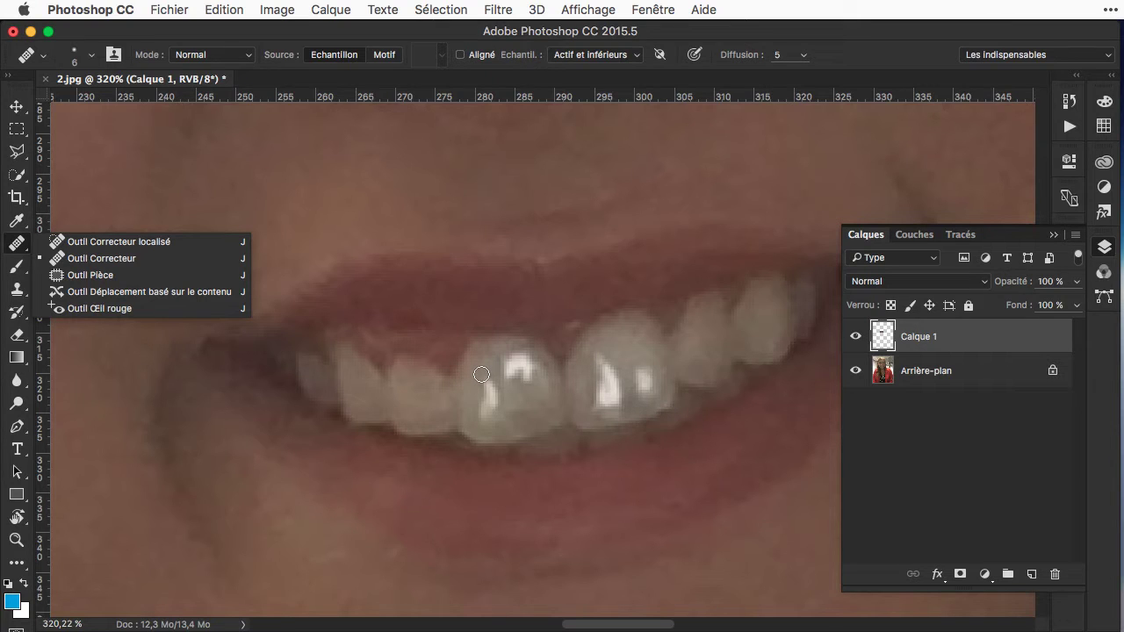
pyautogui.moveTo(480, 376)
pyautogui.mouseDown()
pyautogui.moveTo(535, 379)
pyautogui.moveTo(481, 379)
pyautogui.moveTo(493, 395)
pyautogui.moveTo(487, 369)
pyautogui.moveTo(482, 377)
pyautogui.mouseUp()
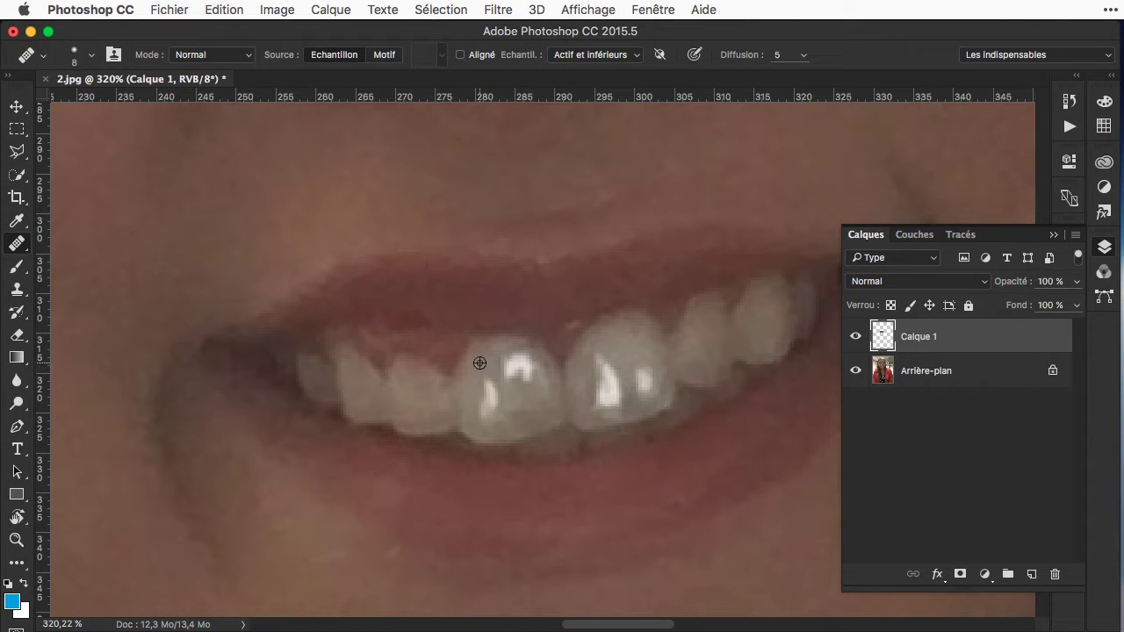
pyautogui.keyDown('alt'); pyautogui.click(479, 366); pyautogui.keyUp('alt')
pyautogui.moveTo(503, 365)
pyautogui.mouseDown()
pyautogui.moveTo(512, 376)
pyautogui.moveTo(517, 359)
pyautogui.moveTo(502, 371)
pyautogui.moveTo(522, 370)
pyautogui.moveTo(521, 359)
pyautogui.moveTo(509, 369)
pyautogui.moveTo(527, 368)
pyautogui.moveTo(517, 356)
pyautogui.moveTo(542, 426)
pyautogui.moveTo(495, 421)
pyautogui.moveTo(472, 396)
pyautogui.moveTo(510, 388)
pyautogui.mouseUp()
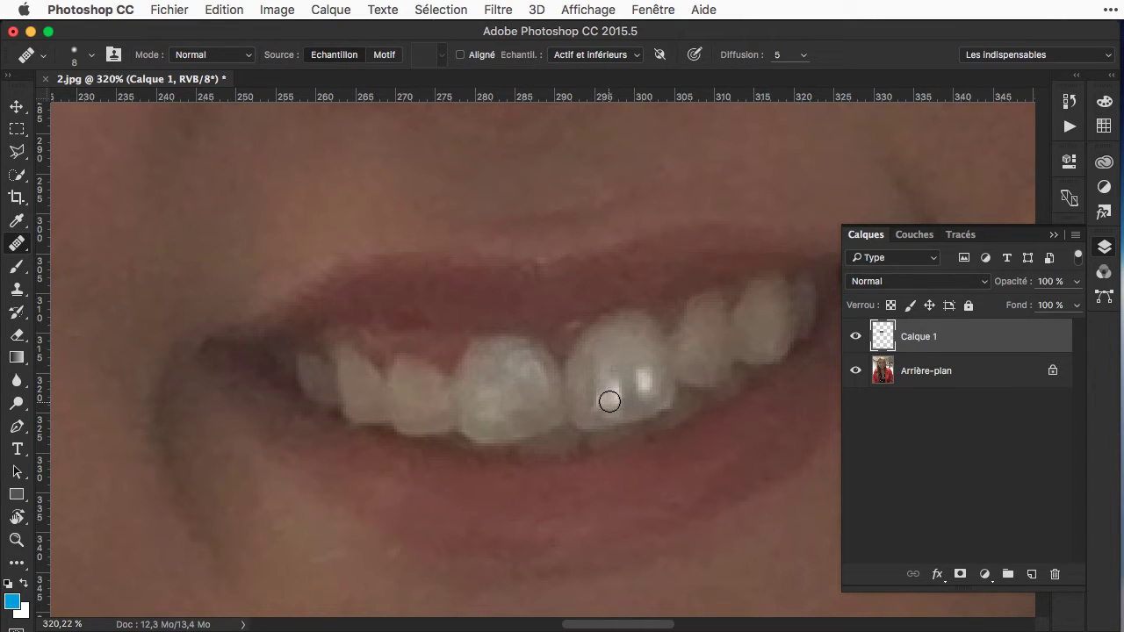
pyautogui.moveTo(612, 389)
pyautogui.mouseDown()
pyautogui.moveTo(597, 399)
pyautogui.moveTo(634, 373)
pyautogui.moveTo(645, 383)
pyautogui.moveTo(650, 366)
pyautogui.moveTo(619, 387)
pyautogui.moveTo(597, 383)
pyautogui.moveTo(611, 376)
pyautogui.mouseUp()
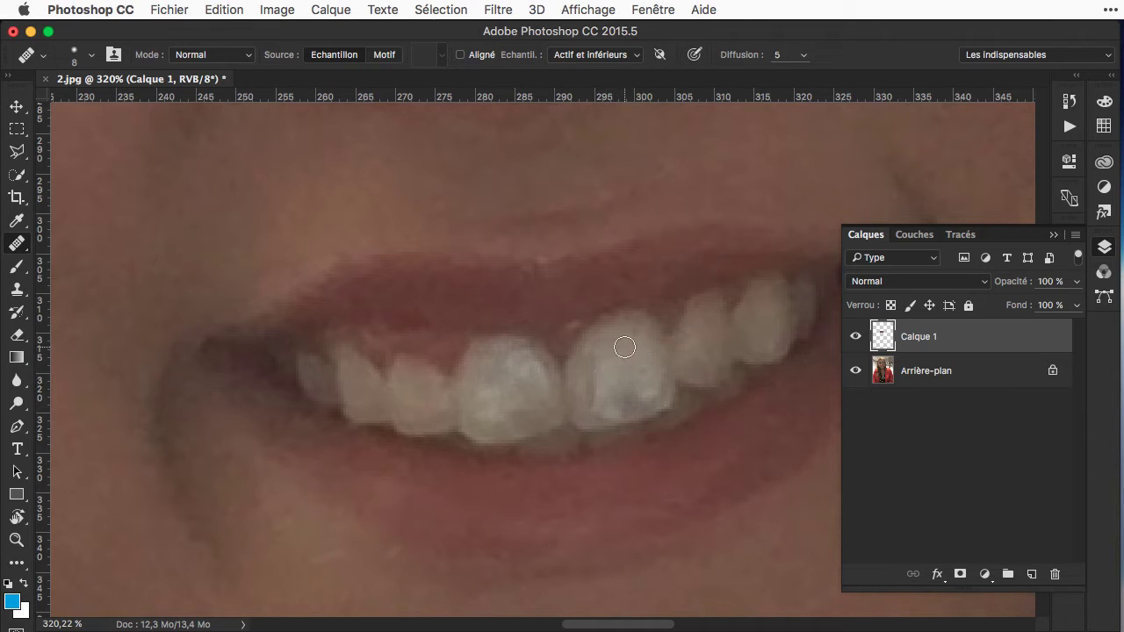
# Step: Even out the remaining uneven patches on the two front teeth with the Healing Brush, resampling from clean tooth areas
pyautogui.keyDown('alt'); pyautogui.click(538, 386); pyautogui.keyUp('alt')
pyautogui.moveTo(521, 374); pyautogui.dragTo(516, 358)
pyautogui.scroll(-5, 644, 370)
pyautogui.scroll(-4, 644, 371)
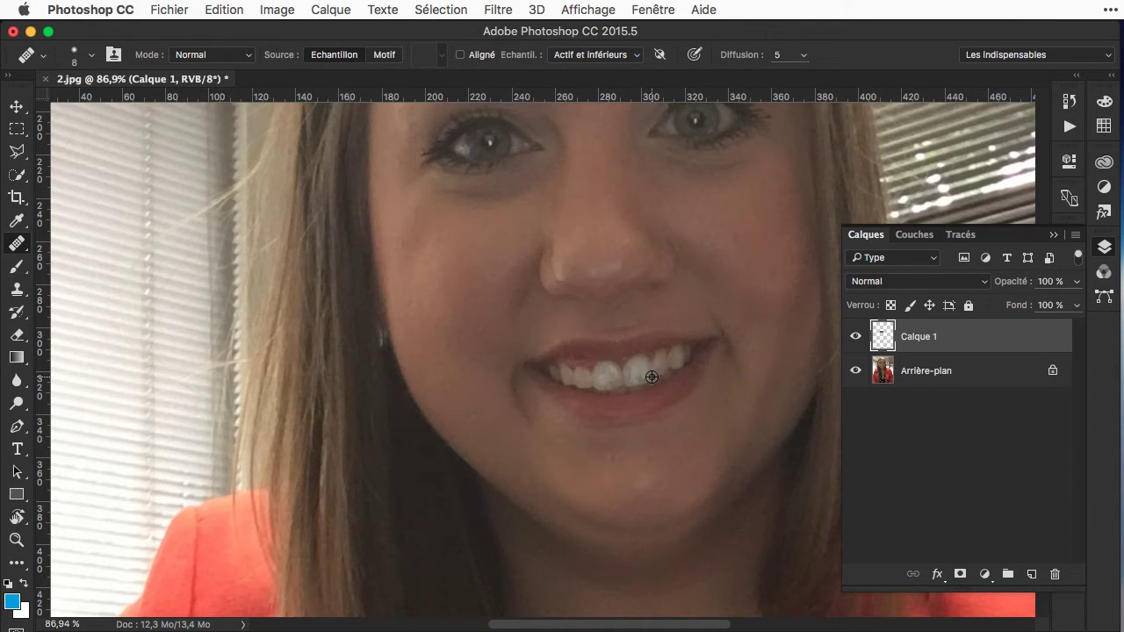
pyautogui.scroll(8, 651, 377)
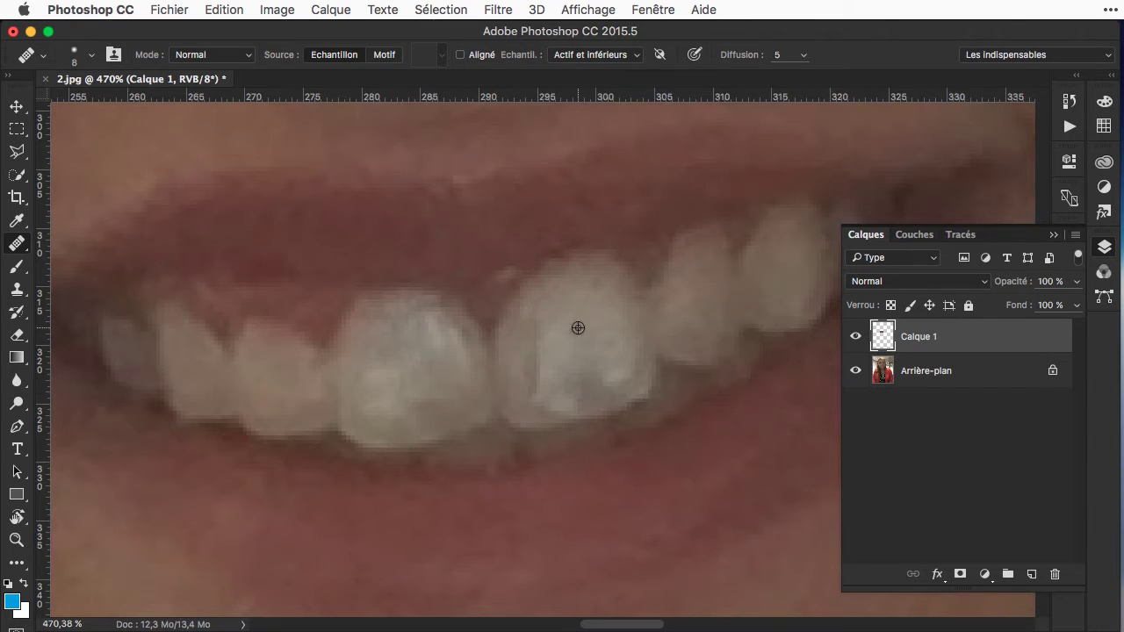
pyautogui.keyDown('alt'); pyautogui.click(577, 327); pyautogui.keyUp('alt')
pyautogui.moveTo(539, 328)
pyautogui.mouseDown()
pyautogui.moveTo(539, 379)
pyautogui.moveTo(539, 325)
pyautogui.moveTo(539, 357)
pyautogui.moveTo(554, 311)
pyautogui.moveTo(574, 349)
pyautogui.moveTo(569, 378)
pyautogui.moveTo(607, 367)
pyautogui.moveTo(569, 395)
pyautogui.moveTo(627, 378)
pyautogui.moveTo(577, 306)
pyautogui.moveTo(535, 366)
pyautogui.mouseUp()
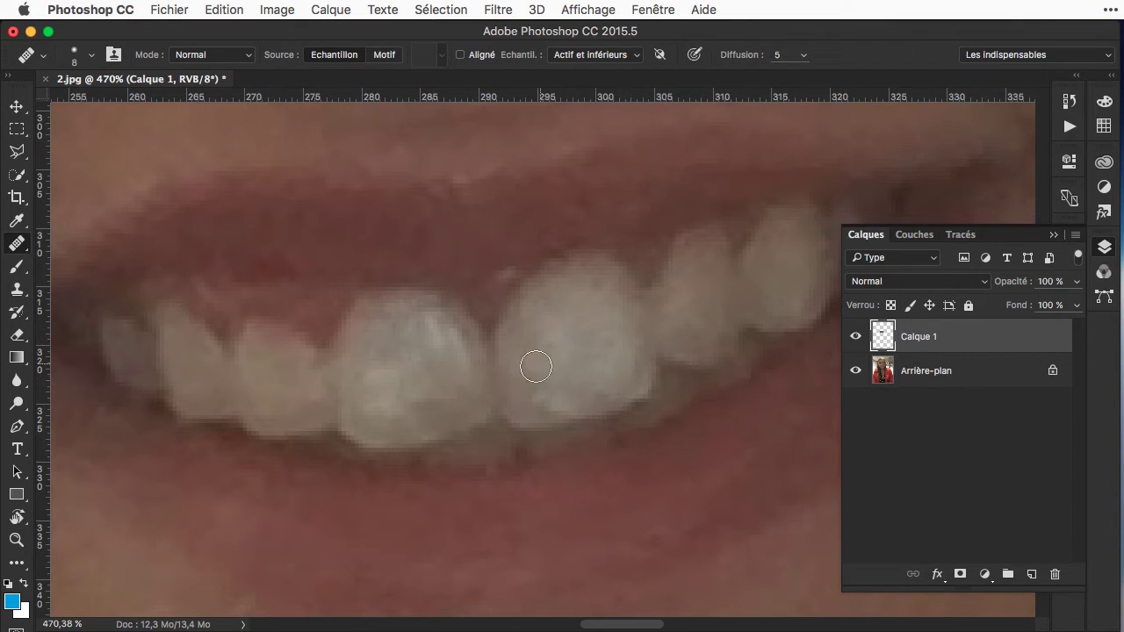
pyautogui.keyDown('alt'); pyautogui.click(404, 356); pyautogui.keyUp('alt')
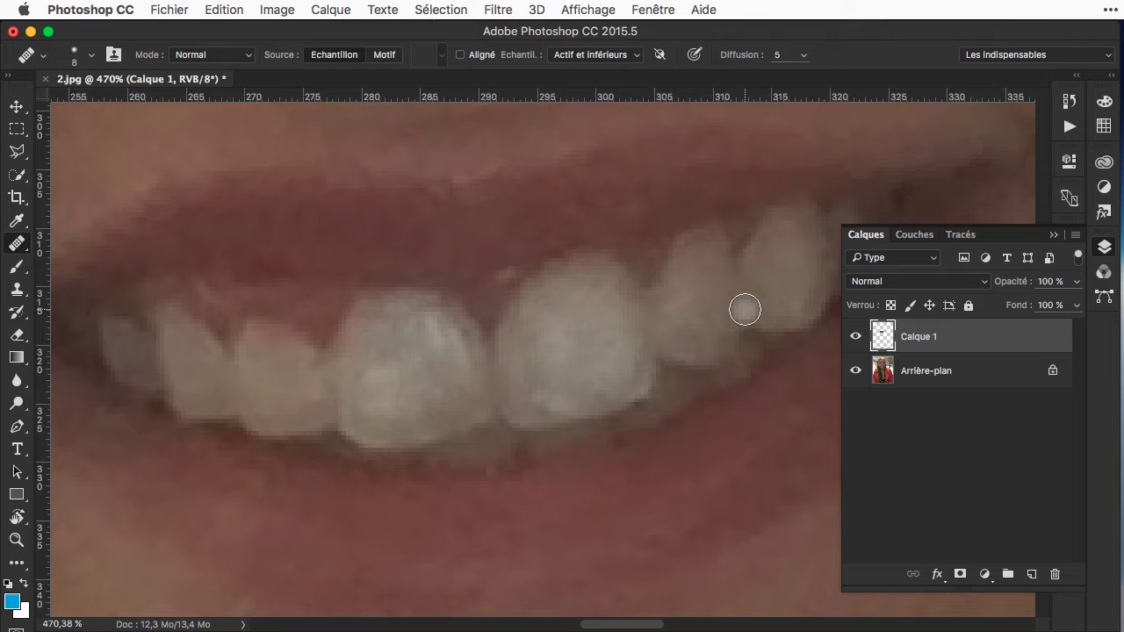
# Step: Select the two upper front teeth with the Quick Selection tool on the Arrière-plan layer
pyautogui.click(18, 177)
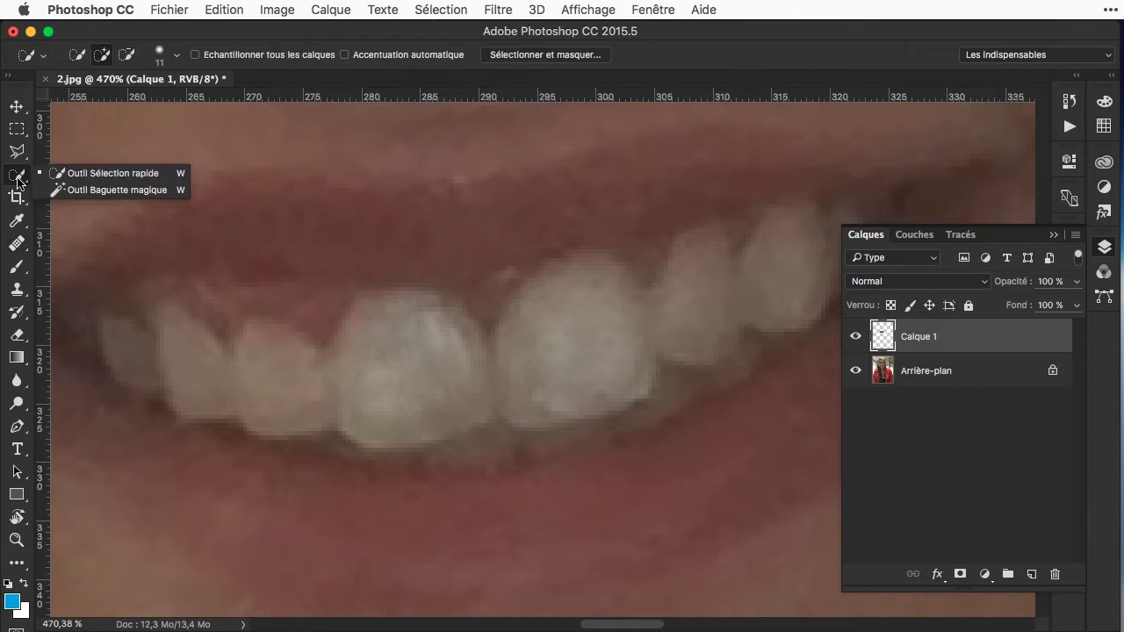
pyautogui.click(70, 175)
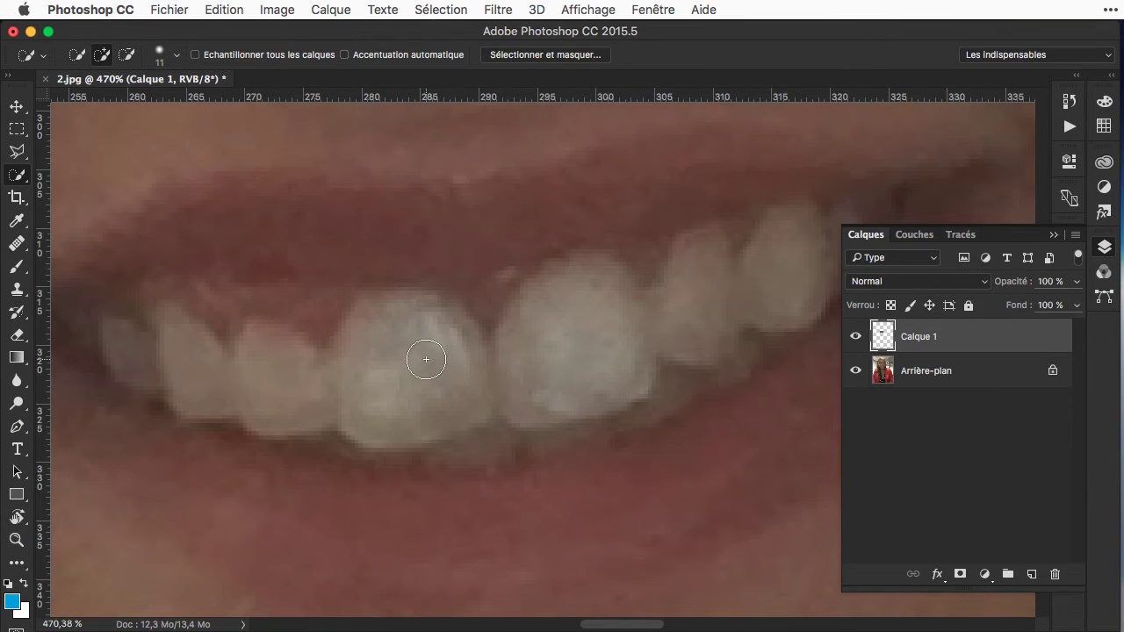
pyautogui.click(922, 374)
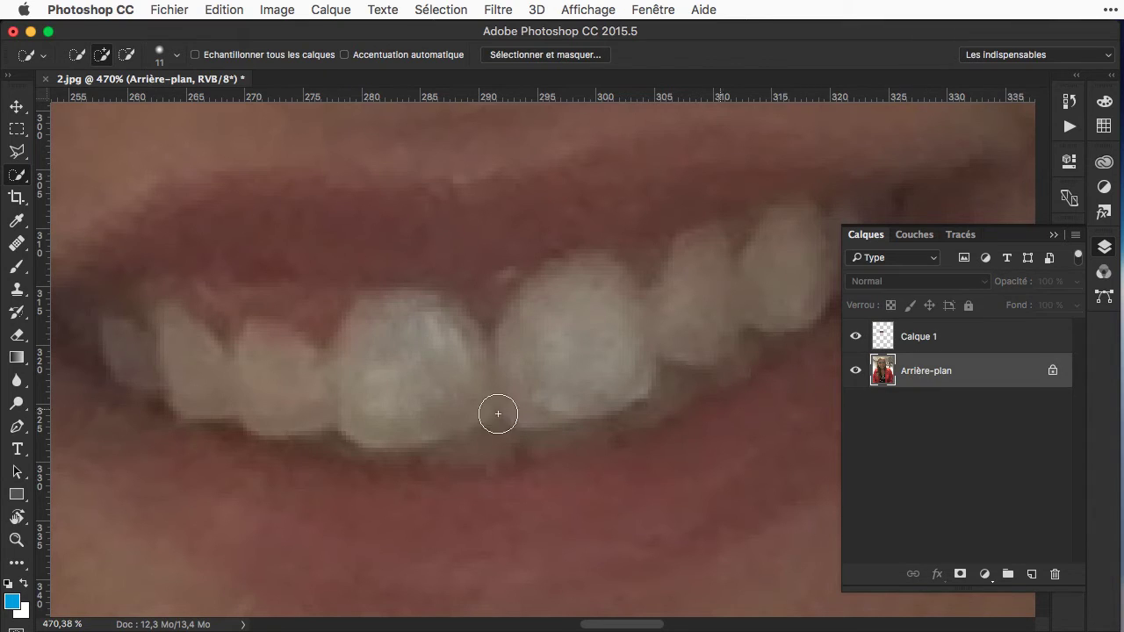
pyautogui.moveTo(414, 369)
pyautogui.mouseDown()
pyautogui.moveTo(380, 335)
pyautogui.moveTo(417, 320)
pyautogui.moveTo(366, 395)
pyautogui.moveTo(382, 420)
pyautogui.moveTo(467, 408)
pyautogui.moveTo(449, 335)
pyautogui.mouseUp()
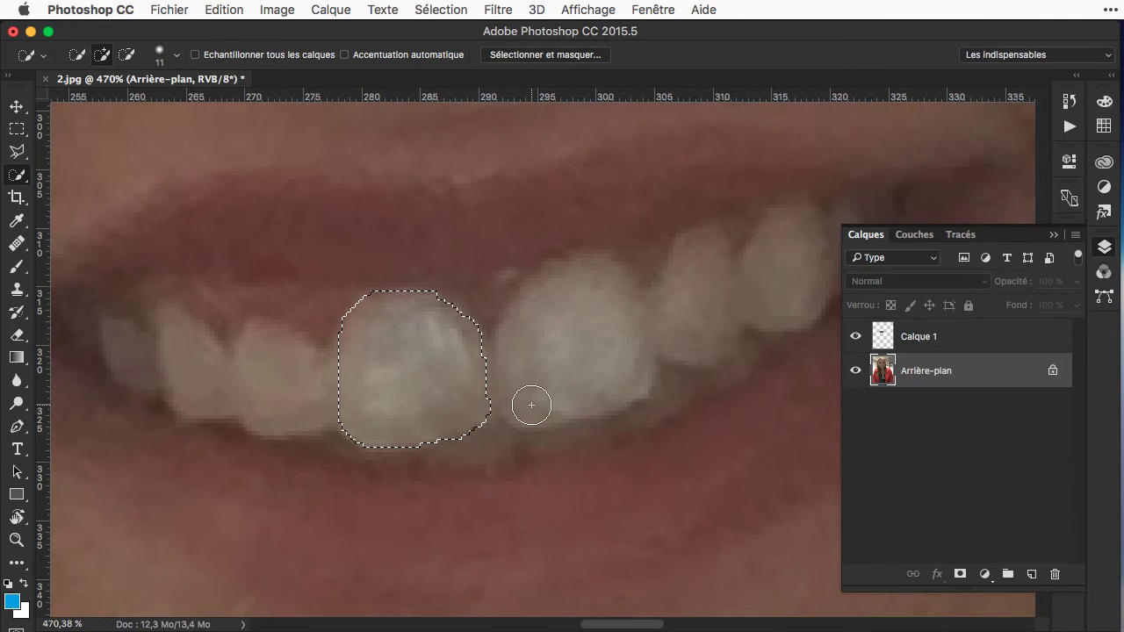
pyautogui.moveTo(527, 401)
pyautogui.mouseDown()
pyautogui.moveTo(555, 315)
pyautogui.moveTo(589, 301)
pyautogui.moveTo(577, 291)
pyautogui.moveTo(603, 292)
pyautogui.moveTo(587, 286)
pyautogui.moveTo(609, 310)
pyautogui.moveTo(614, 288)
pyautogui.moveTo(620, 388)
pyautogui.moveTo(630, 383)
pyautogui.moveTo(533, 414)
pyautogui.mouseUp()
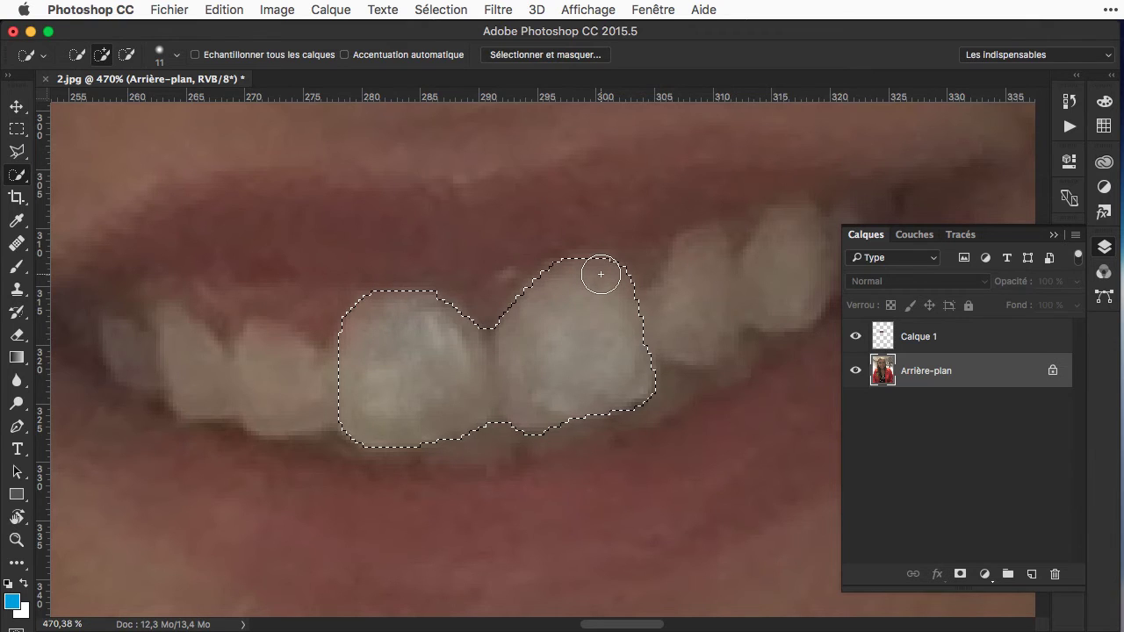
# Step: Feather the front teeth selection with a radius of 3 pixels
pyautogui.click(447, 9)
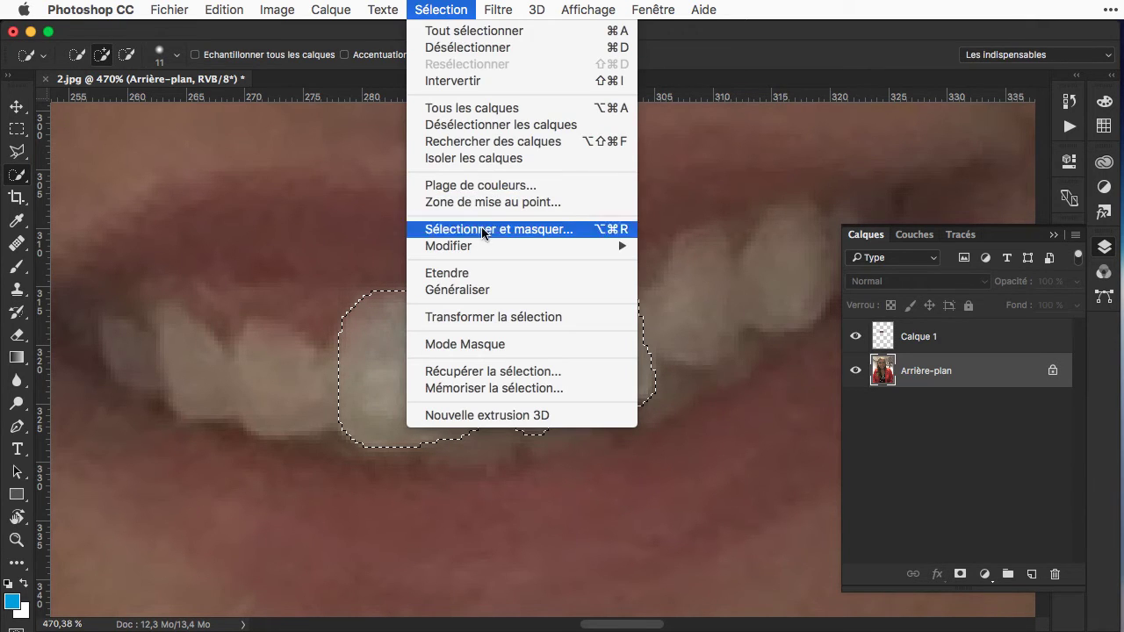
pyautogui.moveTo(483, 245)
pyautogui.click(685, 312)
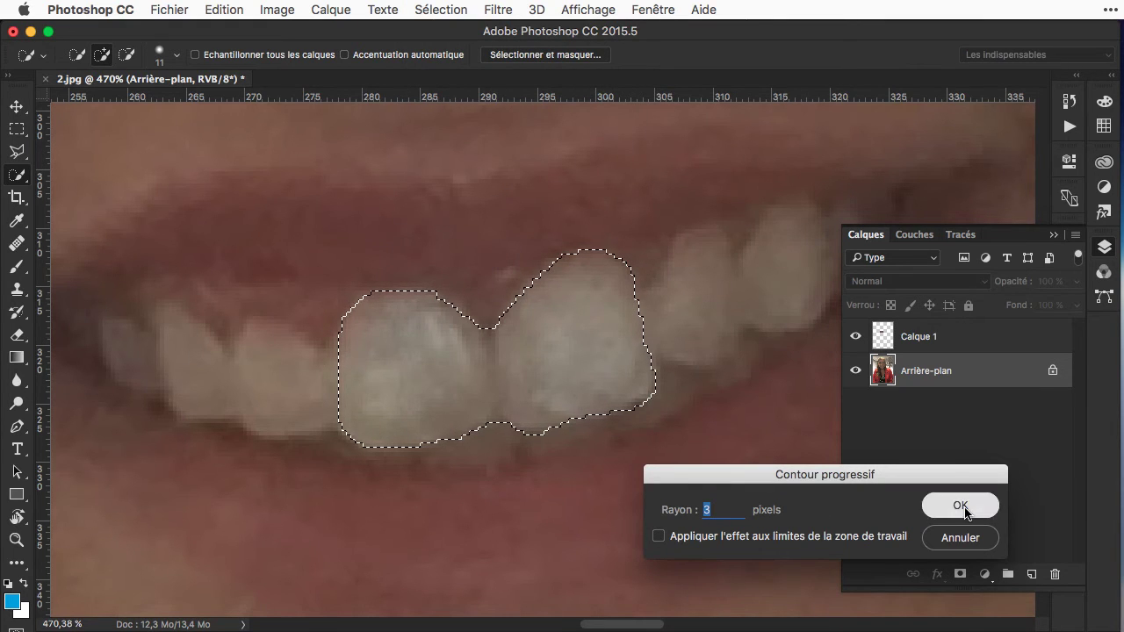
pyautogui.click(960, 509)
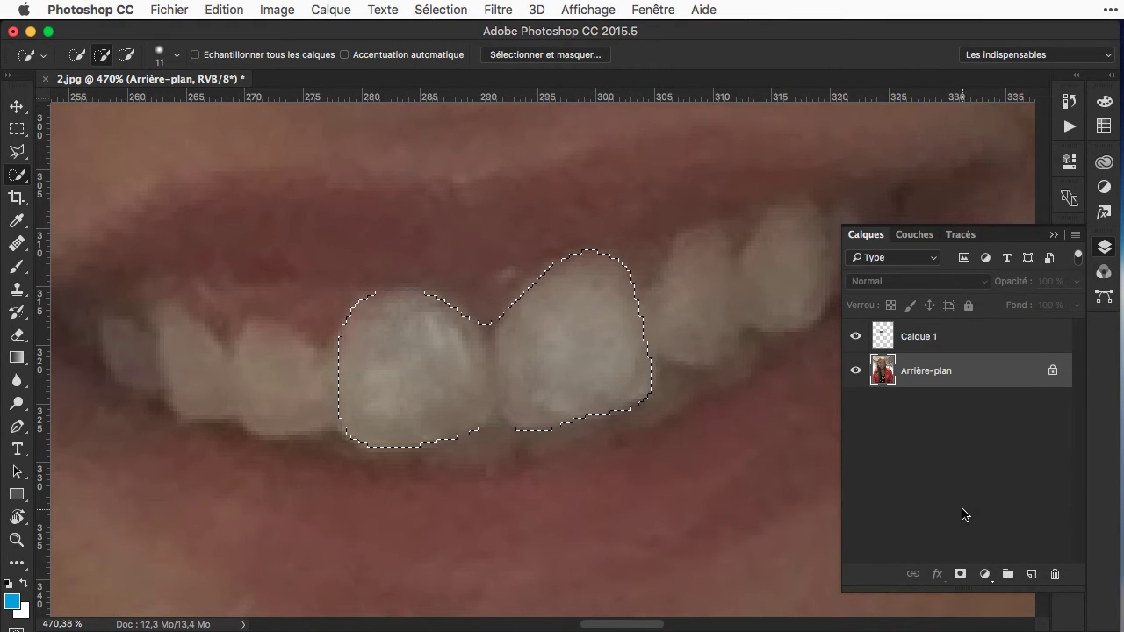
# Step: Add a Color Balance adjustment for the selected teeth above Calque 1, with midtones at Cyan-Red +9, Magenta-Green -4 and Yellow-Blue -6
pyautogui.click(950, 347)
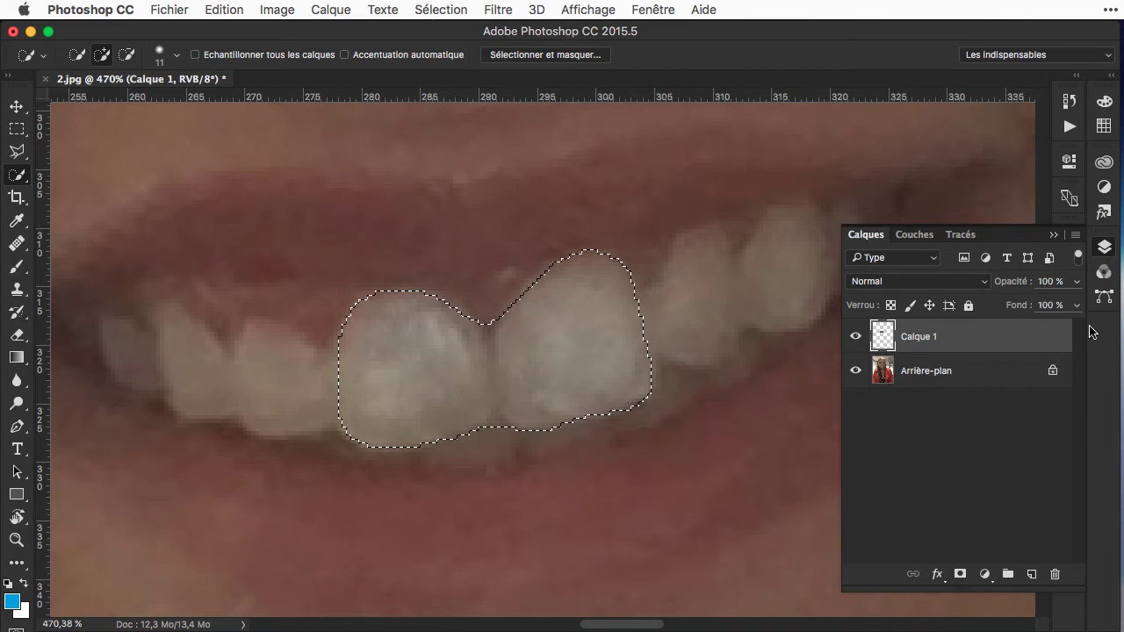
pyautogui.click(1104, 188)
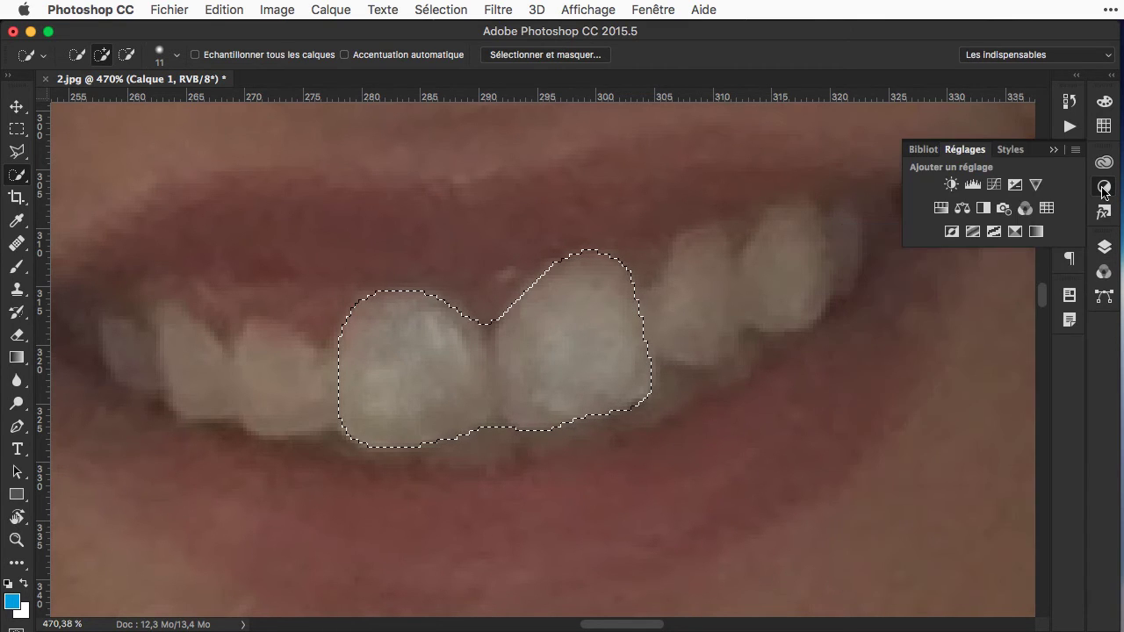
pyautogui.click(962, 210)
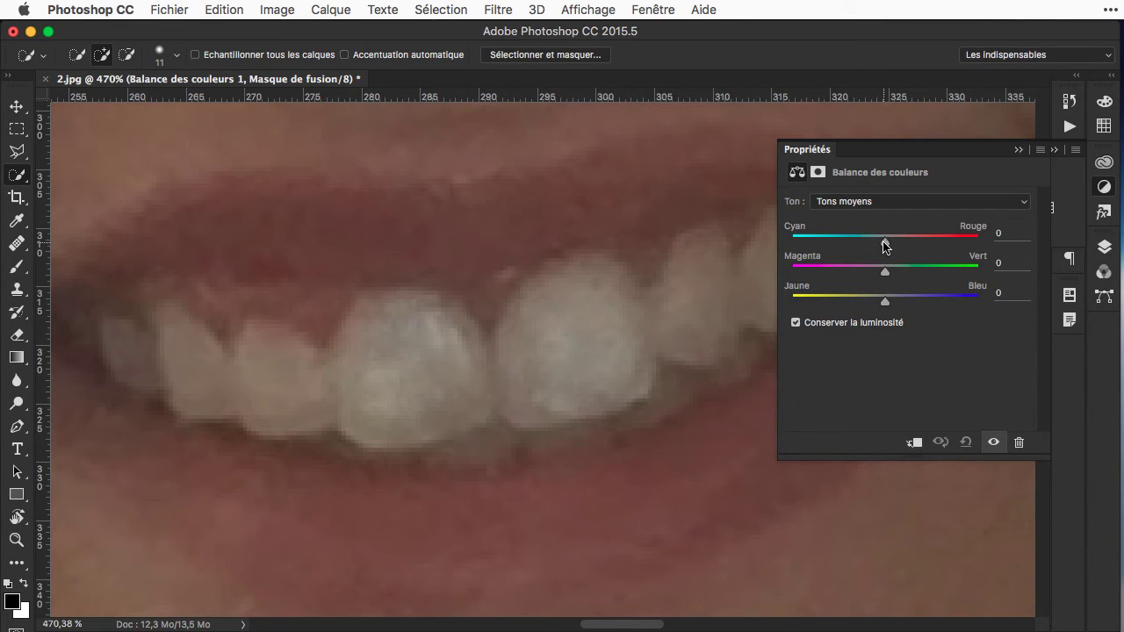
pyautogui.moveTo(884, 246); pyautogui.dragTo(888, 246)
pyautogui.moveTo(885, 274); pyautogui.dragTo(880, 309)
pyautogui.moveTo(892, 249); pyautogui.dragTo(894, 248)
pyautogui.click(1018, 149)
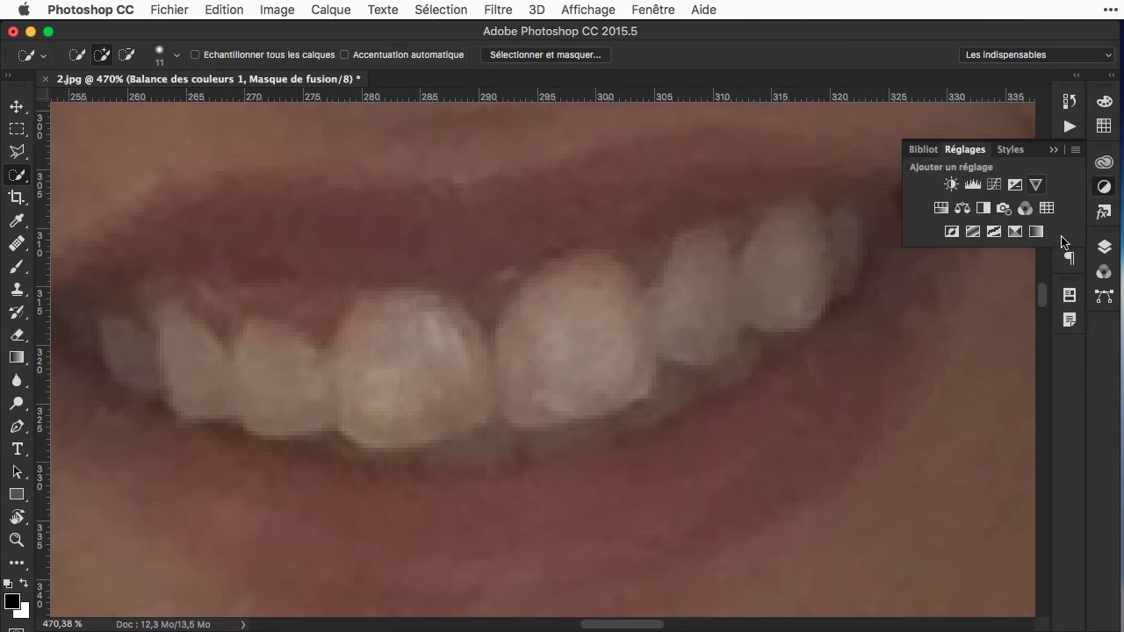
# Step: Compare the front teeth with and without the Color Balance adjustment and review its settings
pyautogui.click(1105, 249)
pyautogui.click(853, 337)
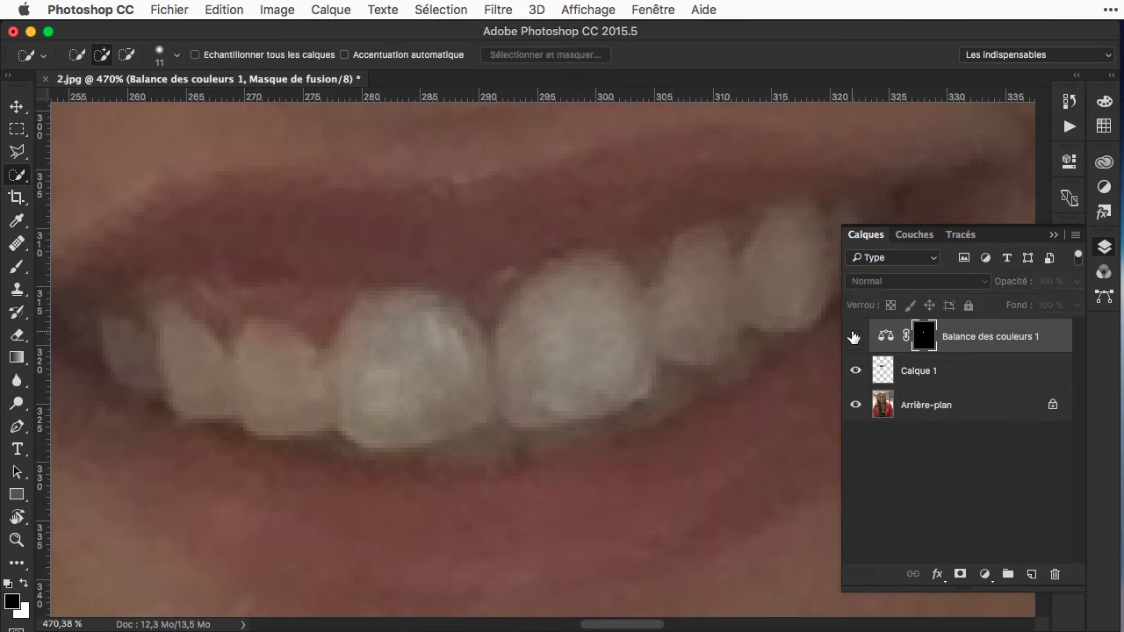
pyautogui.click(853, 337)
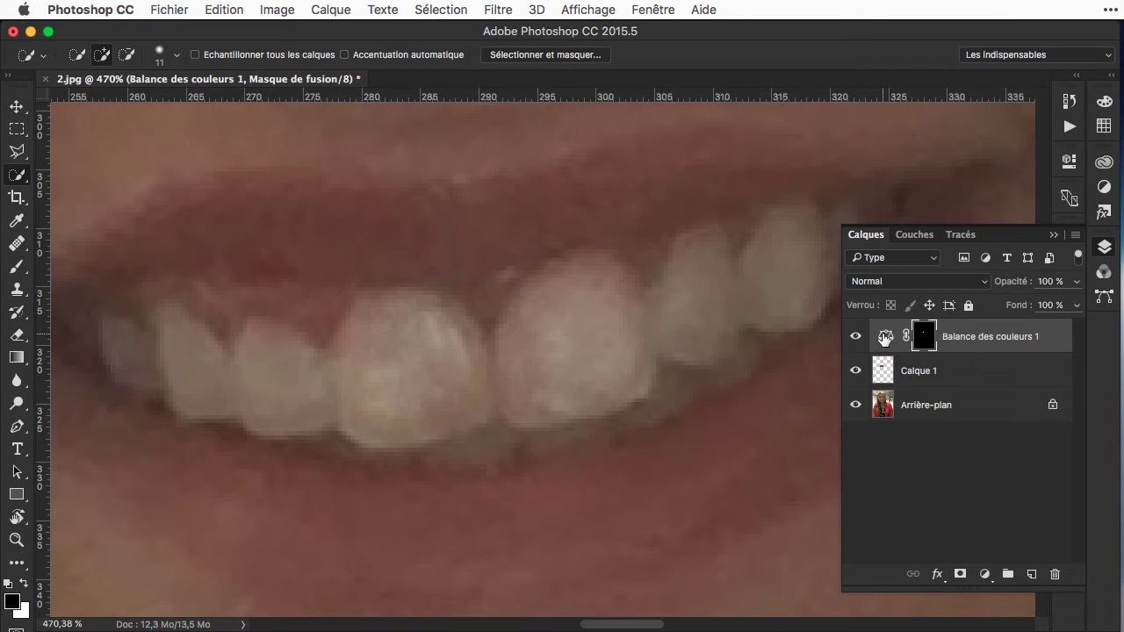
pyautogui.doubleClick(884, 337)
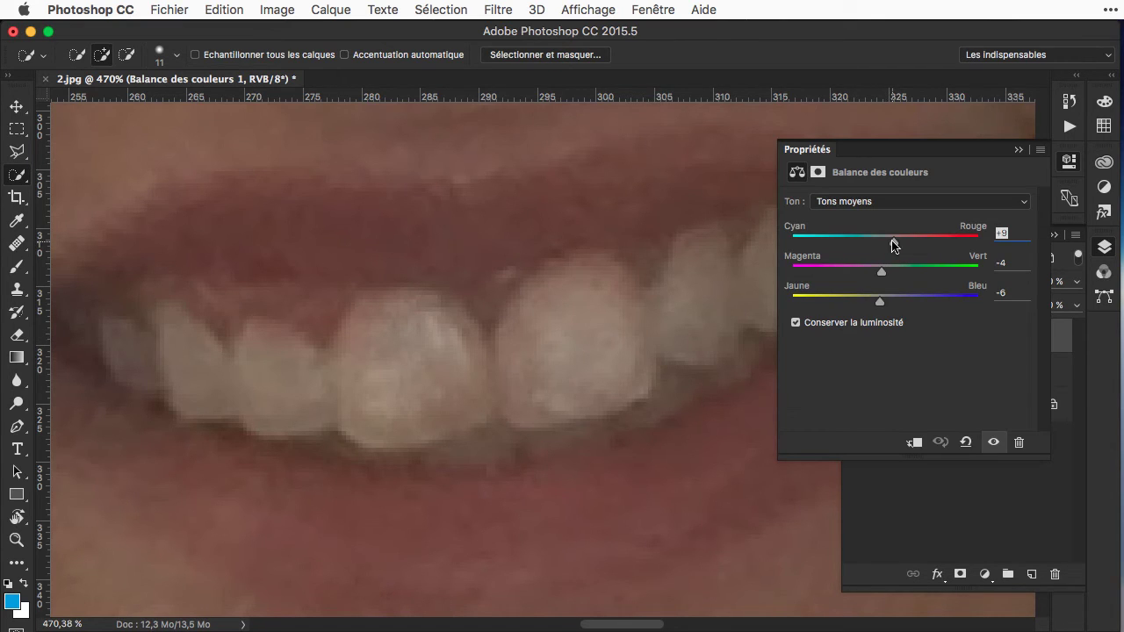
pyautogui.click(1021, 146)
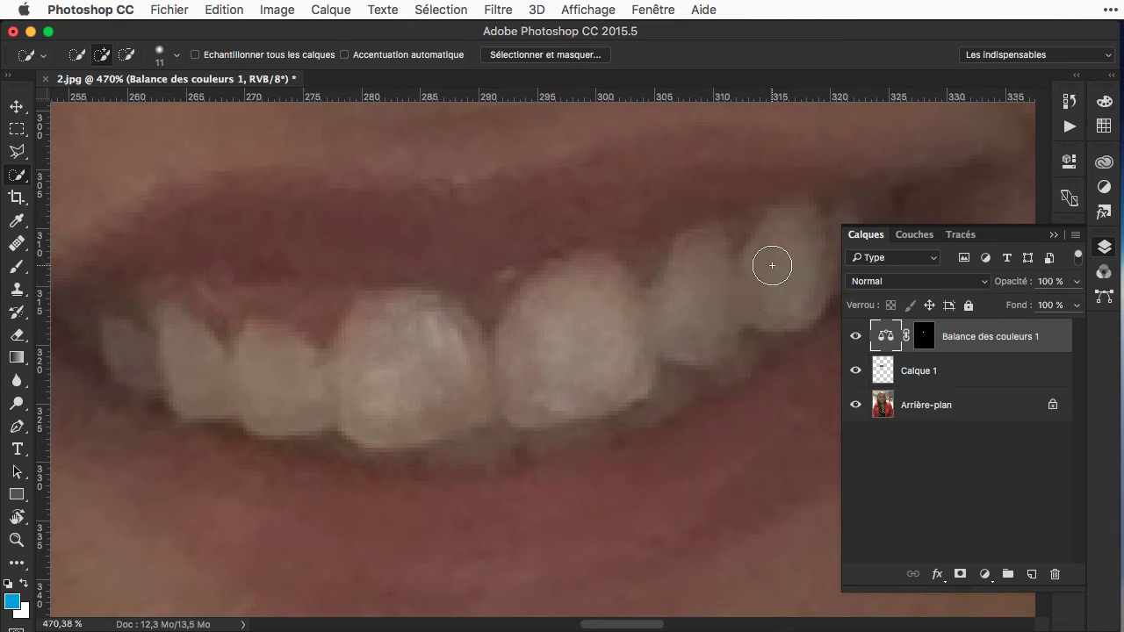
# Step: Load the saved selection "dents derriere" as a new selection
pyautogui.click(443, 11)
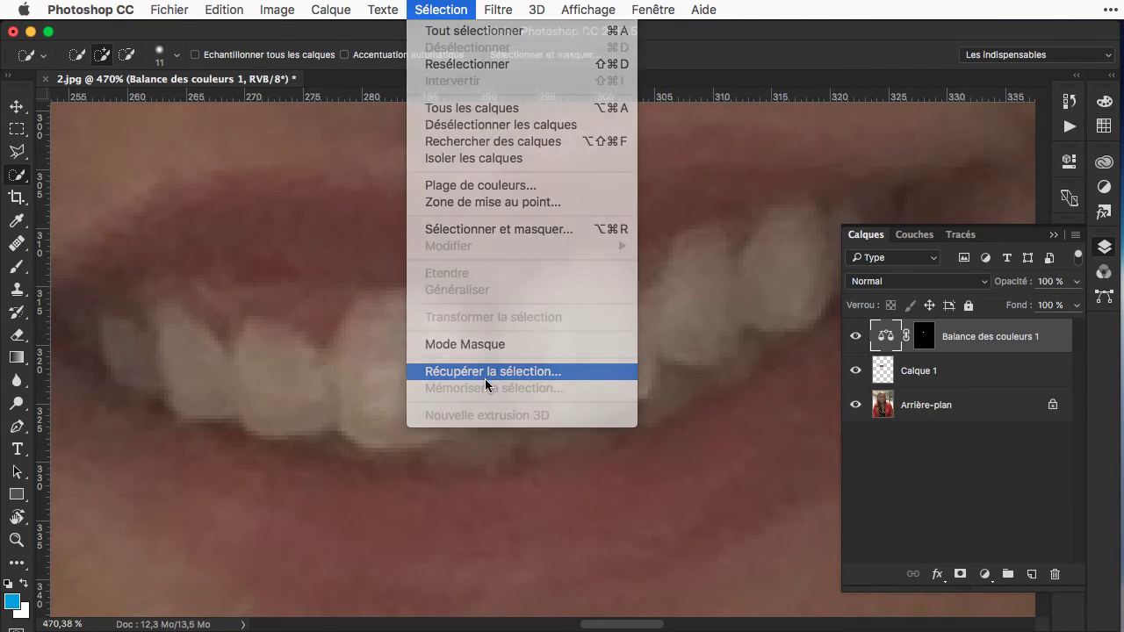
pyautogui.click(489, 376)
pyautogui.click(520, 213)
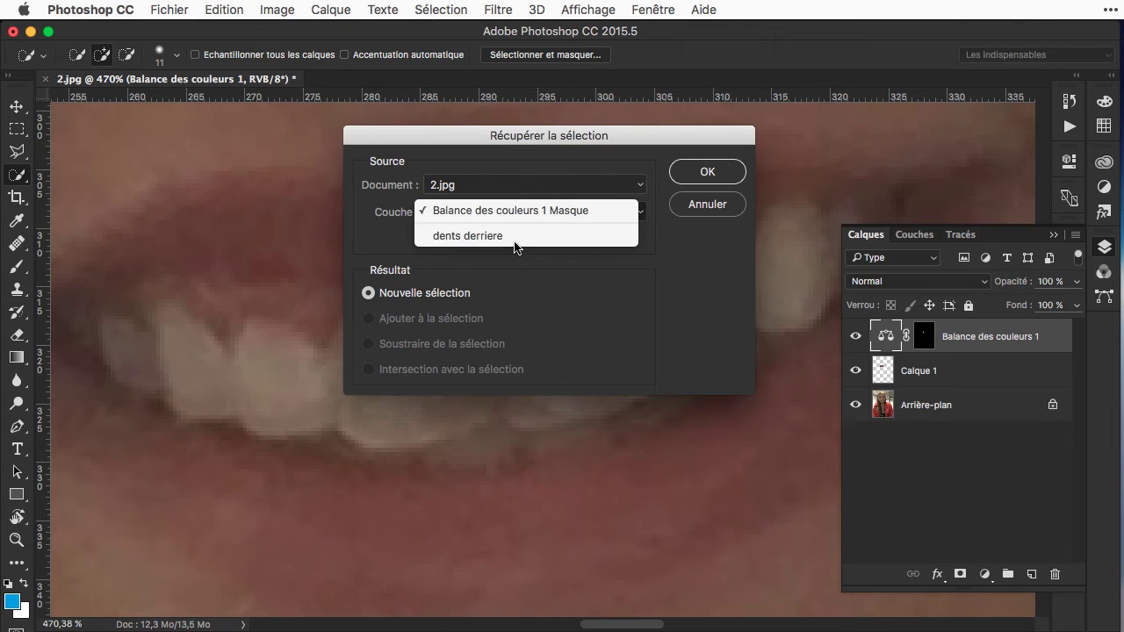
pyautogui.click(515, 237)
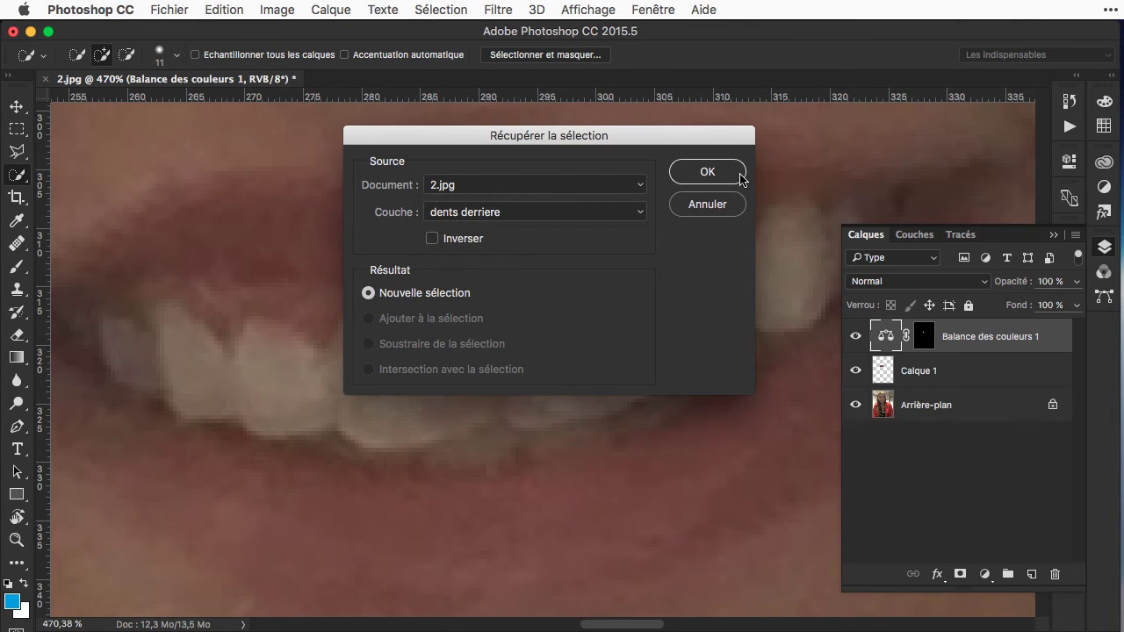
# Step: Add a Curves adjustment masked to the loaded back teeth selection directly above Calque 1, raising the RGB curve's midtones slightly
pyautogui.click(930, 379)
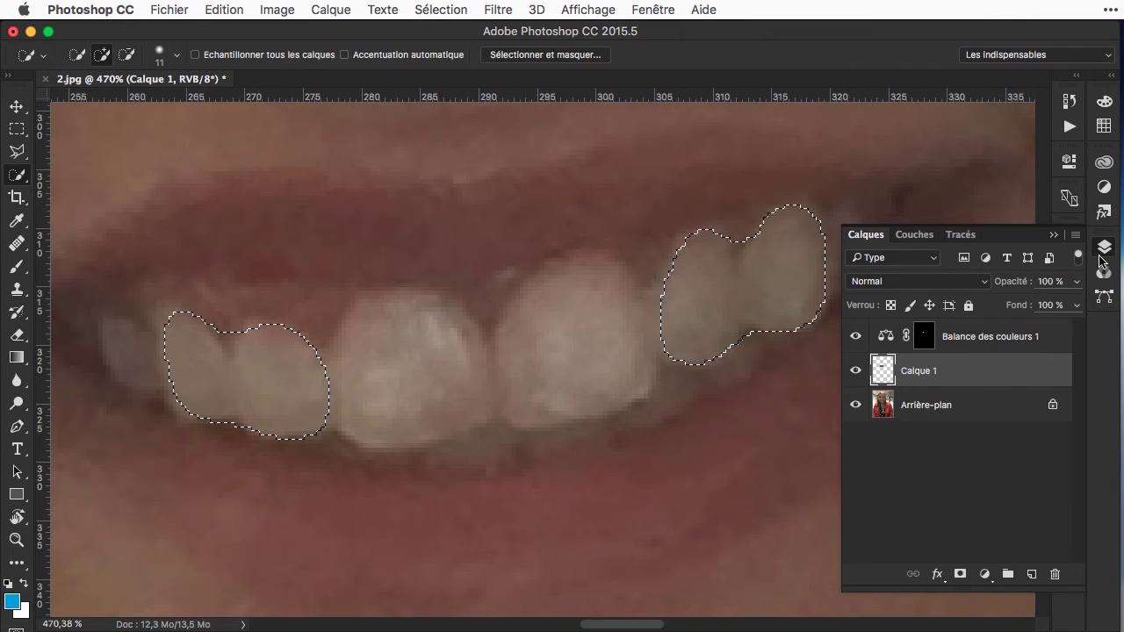
pyautogui.click(1105, 188)
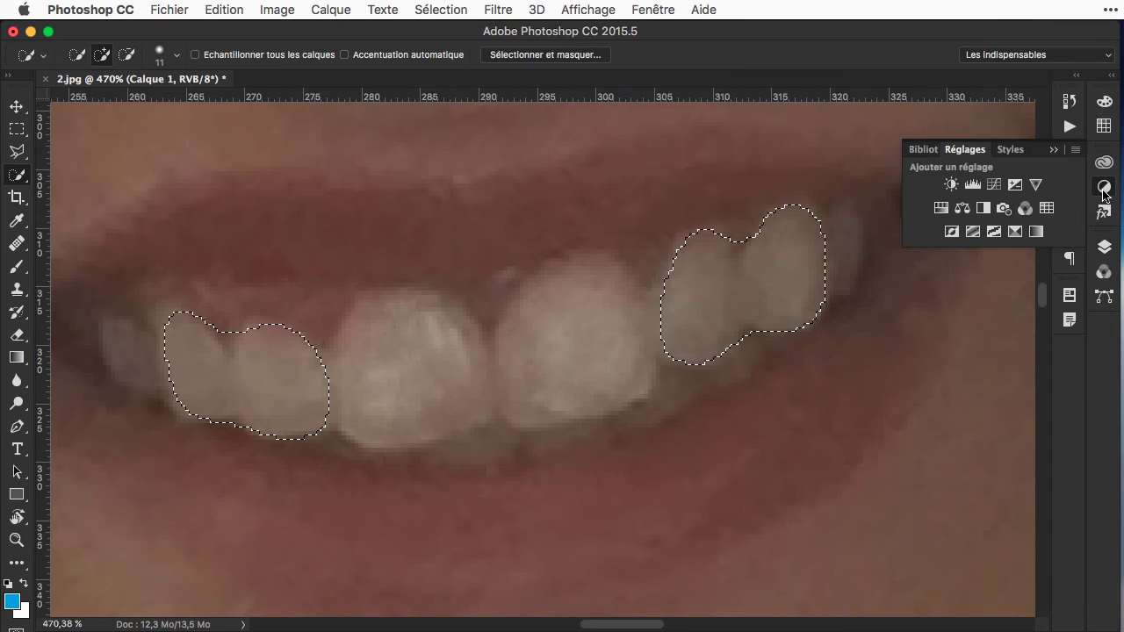
pyautogui.click(995, 186)
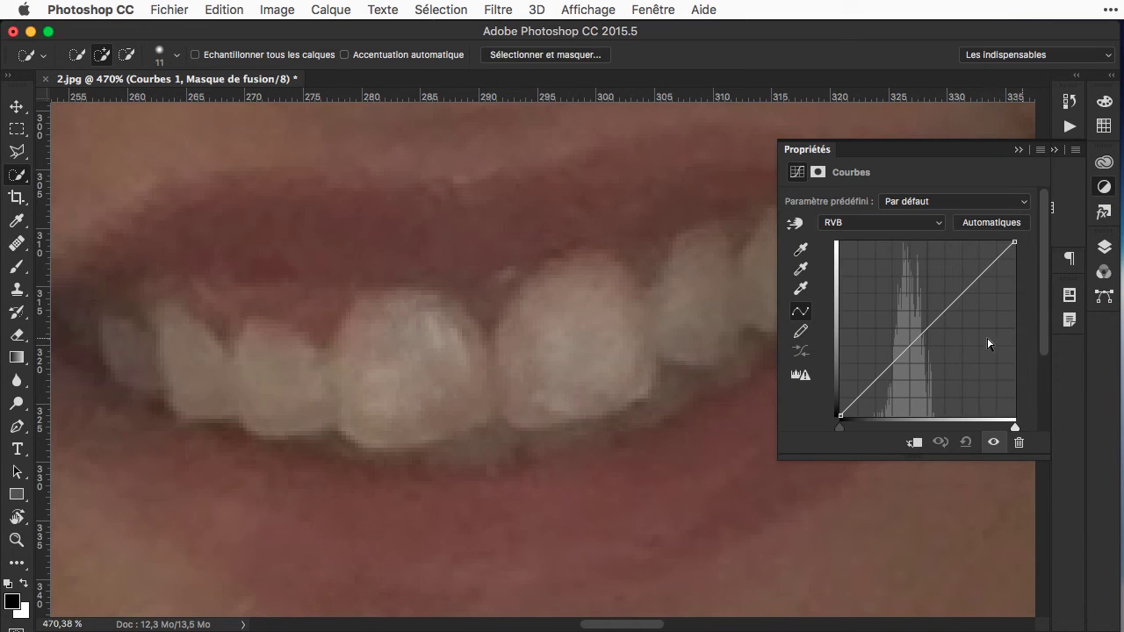
pyautogui.moveTo(922, 331); pyautogui.dragTo(914, 331)
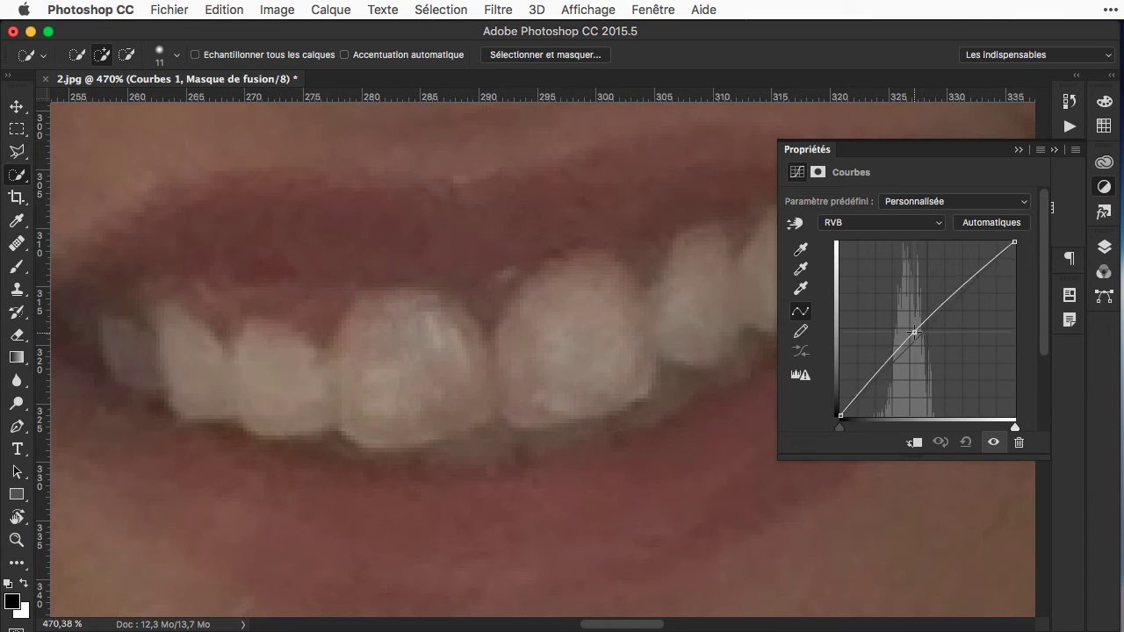
pyautogui.click(1019, 149)
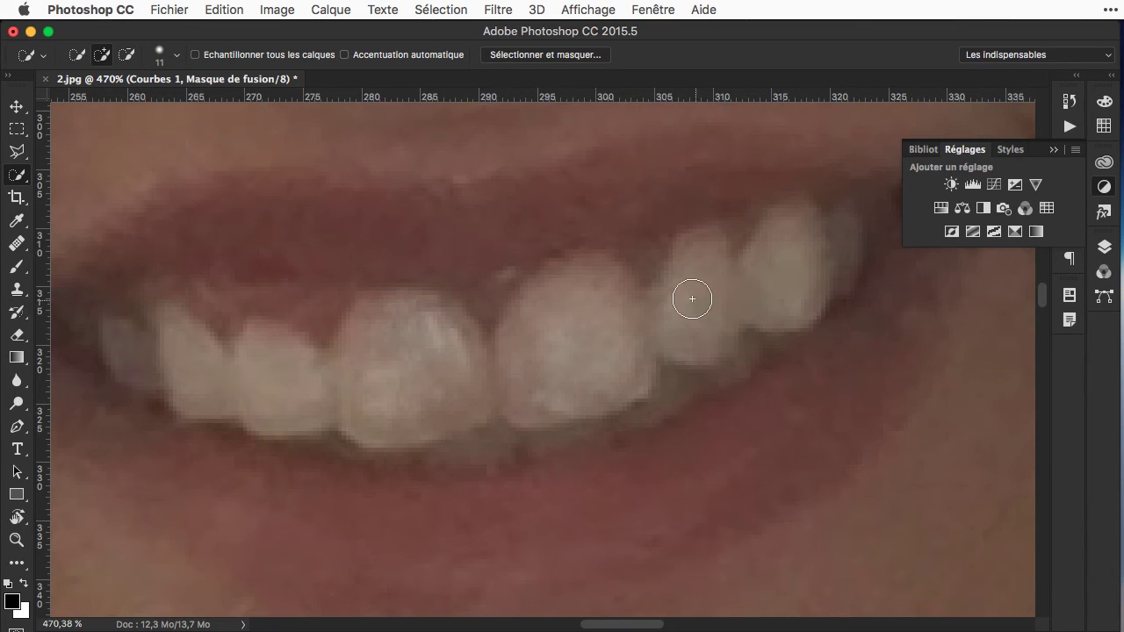
# Step: Group Balance des couleurs 1, Courbes 1 and Calque 1 into a new group named "corrections" and set the group's opacity to 90%
pyautogui.scroll(-10, 694, 299)
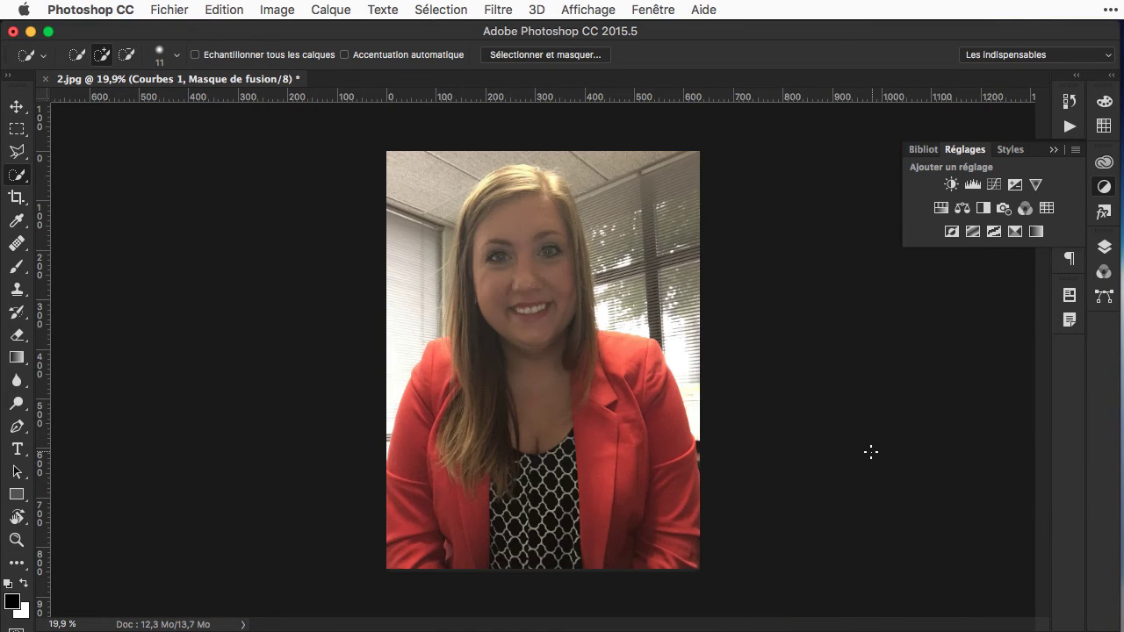
pyautogui.scroll(5, 590, 300)
pyautogui.hscroll(-3, 571, 298)
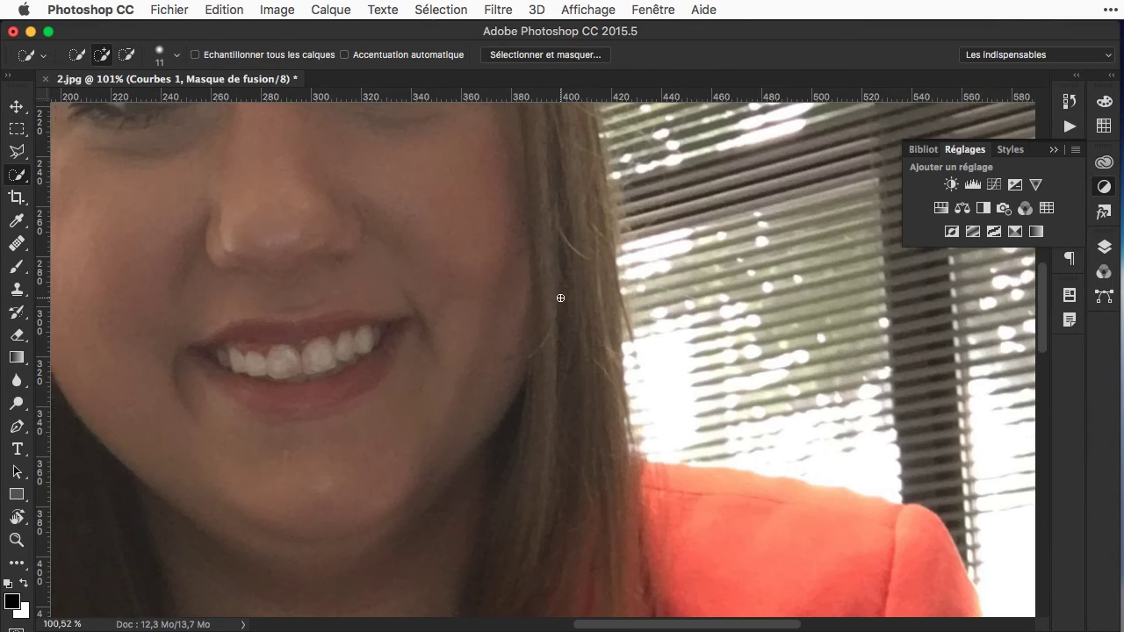
pyautogui.hscroll(-3, 578, 301)
pyautogui.scroll(-4, 577, 301)
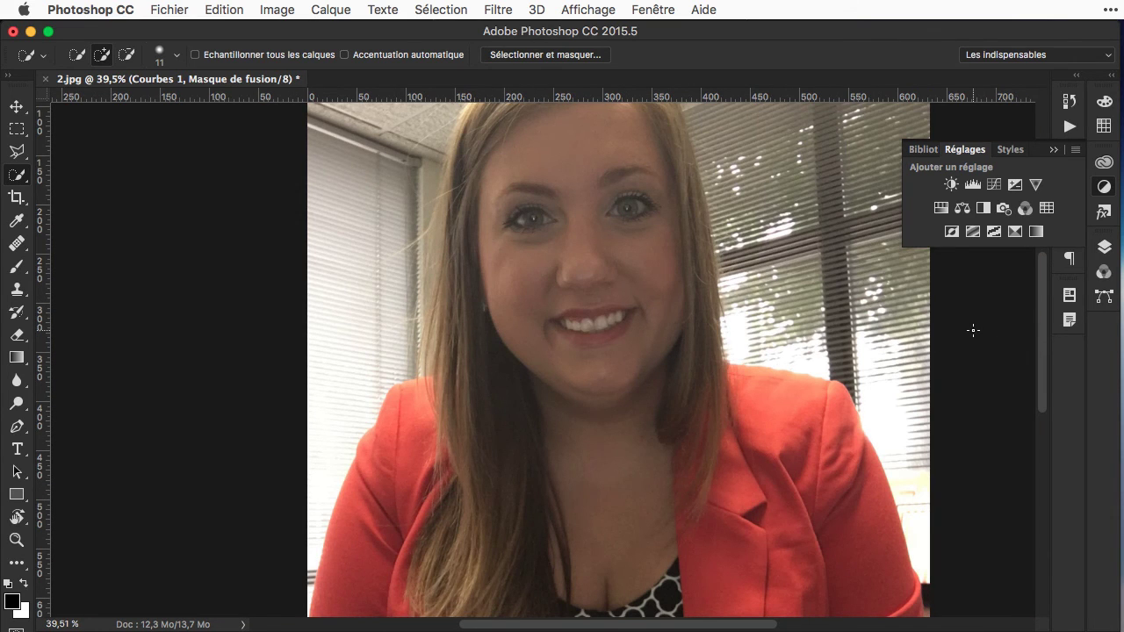
pyautogui.press('F7')
pyautogui.click(948, 334)
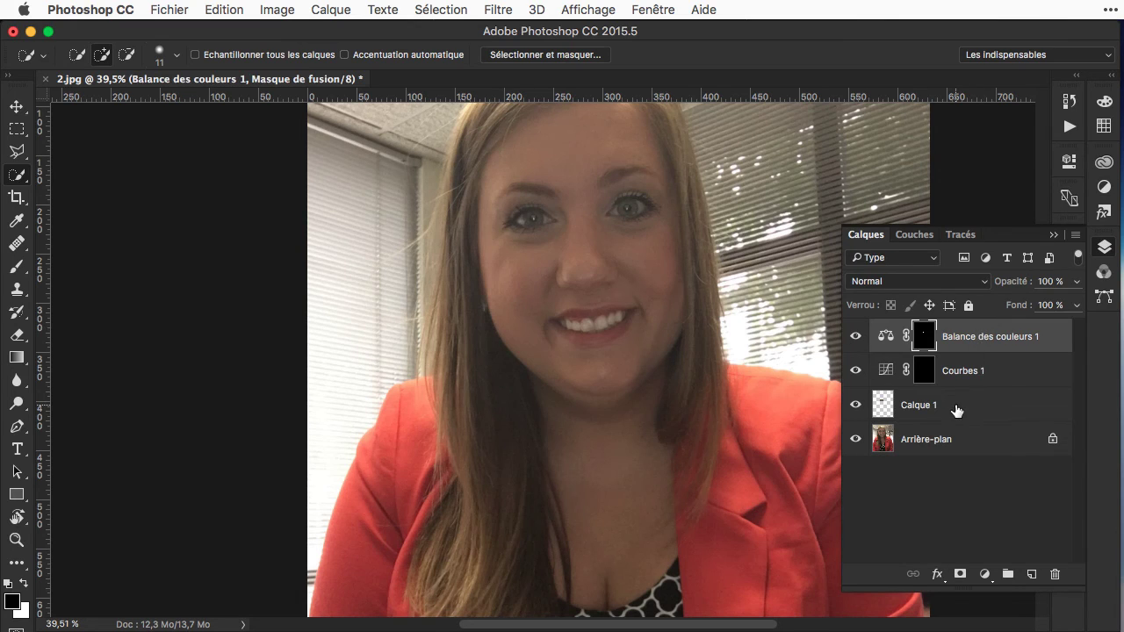
pyautogui.click(966, 406)
pyautogui.click(1077, 236)
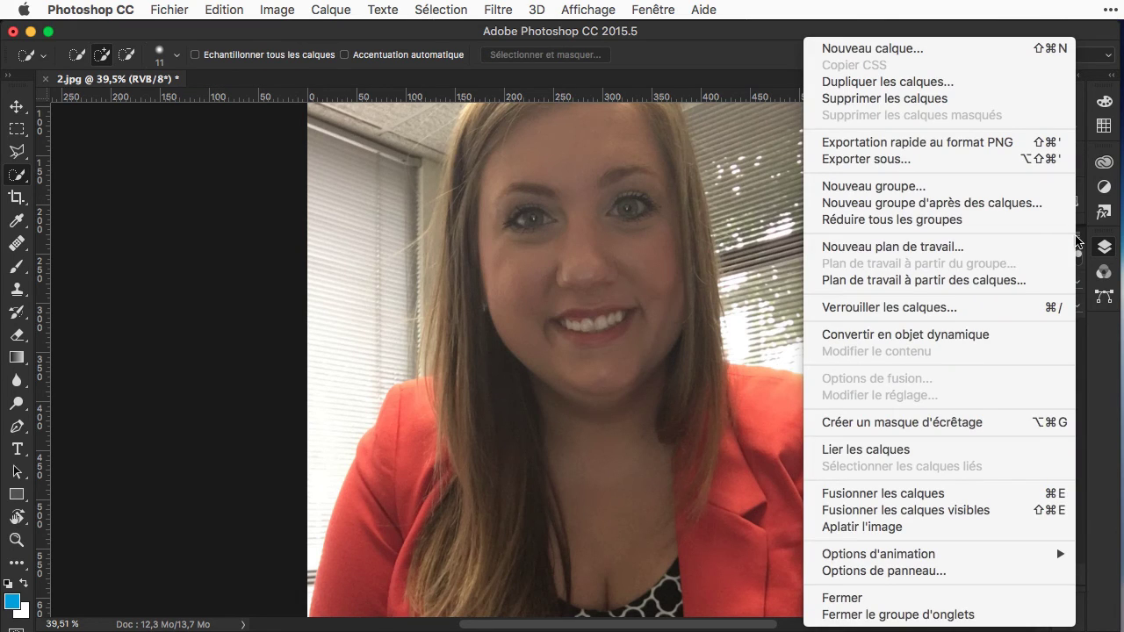
pyautogui.click(983, 204)
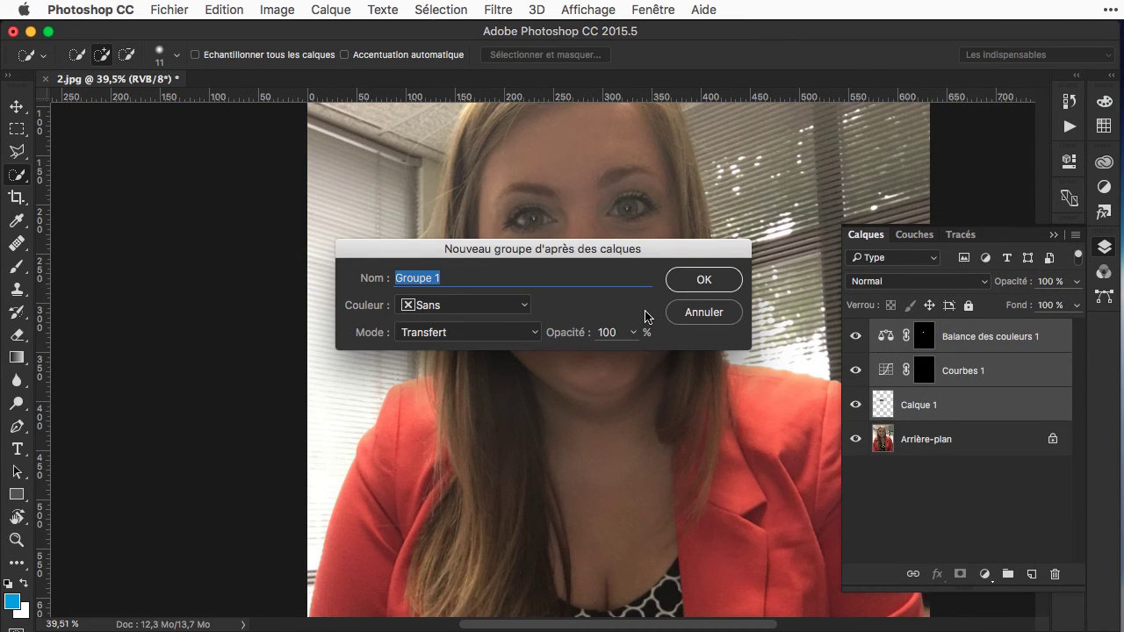
pyautogui.write('corrections')
pyautogui.press('Return')
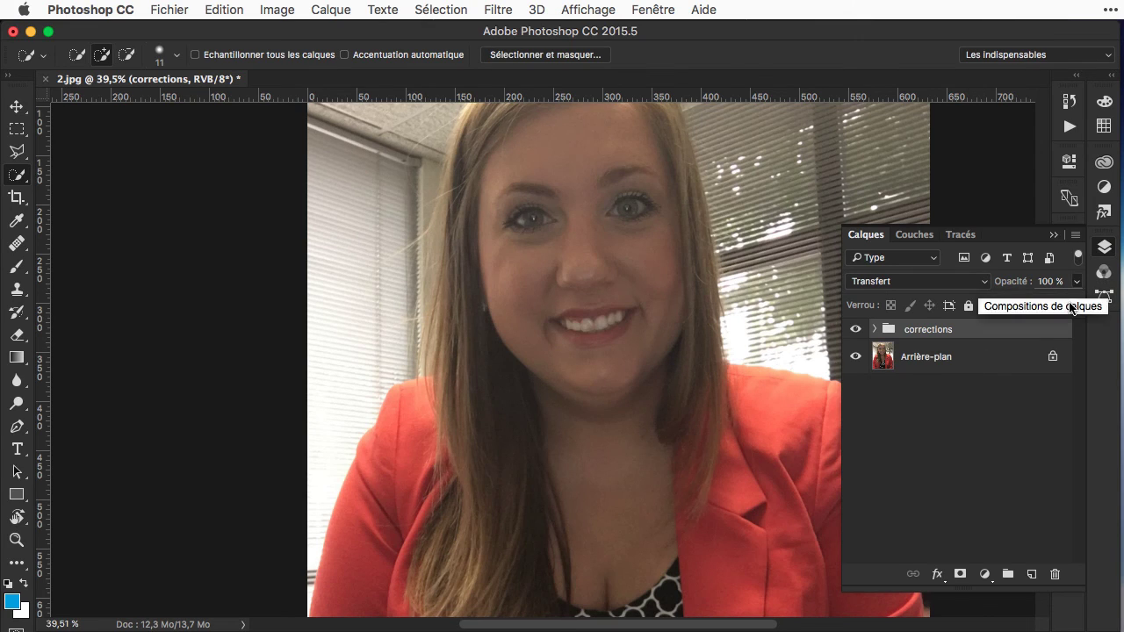
pyautogui.click(1071, 305)
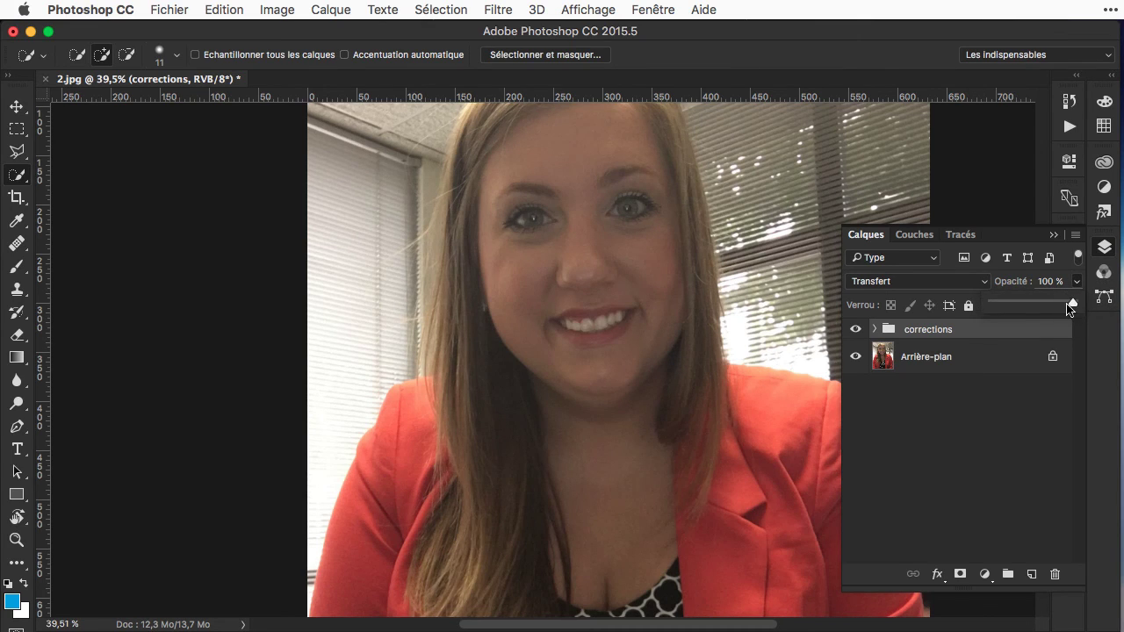
pyautogui.moveTo(1072, 304)
pyautogui.mouseDown()
pyautogui.moveTo(990, 309)
pyautogui.moveTo(1066, 311)
pyautogui.mouseUp()
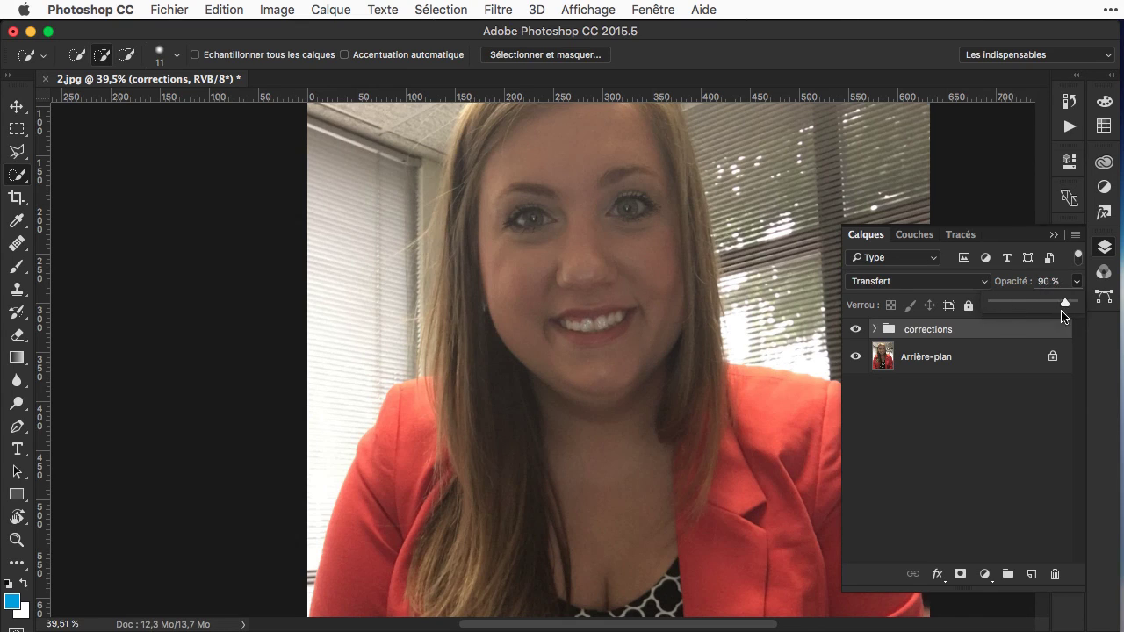